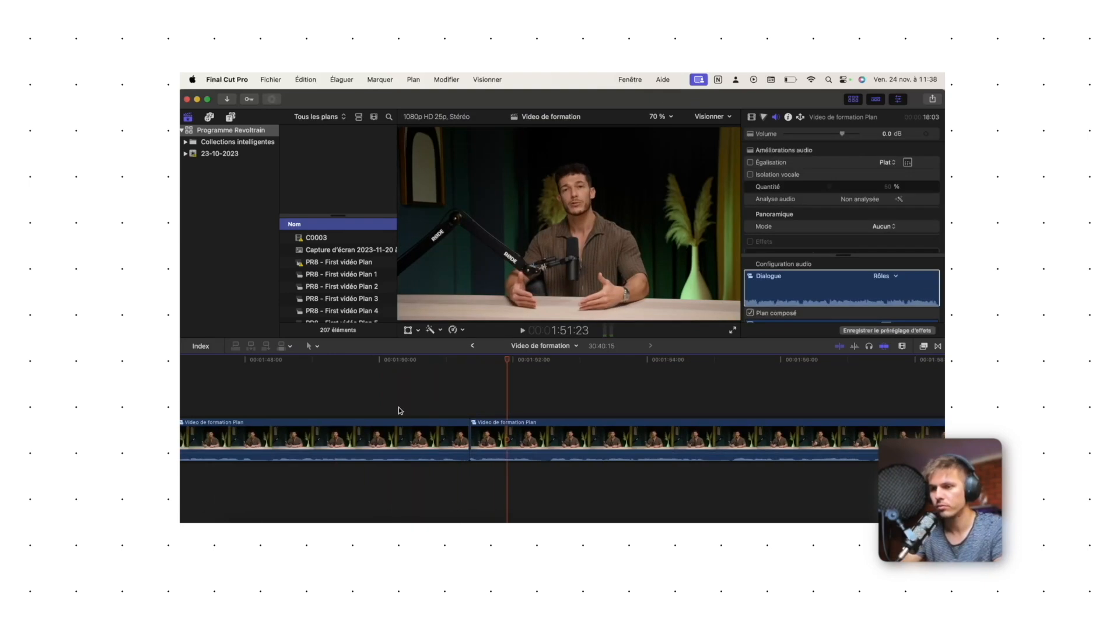
Try trimming the start of the clip after the cut near 1:51, play back the cut, and undo the trim
{"action": "left_click_drag", "start_coordinate": [471, 447], "coordinate": [488, 447]}
{"action": "key", "text": "space"}
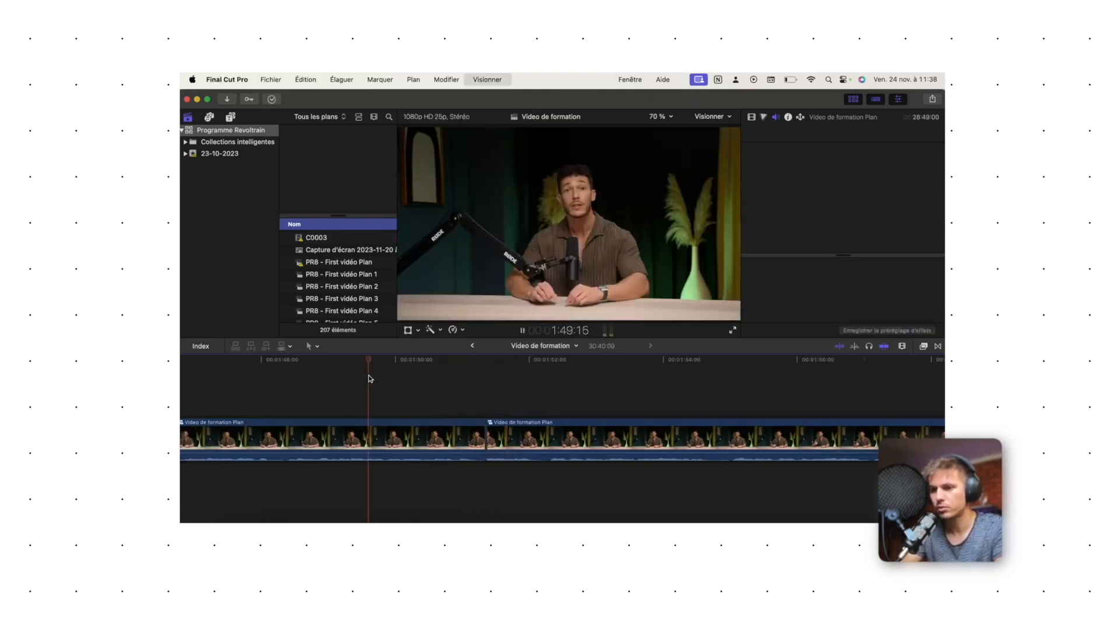
{"action": "key", "text": "space"}
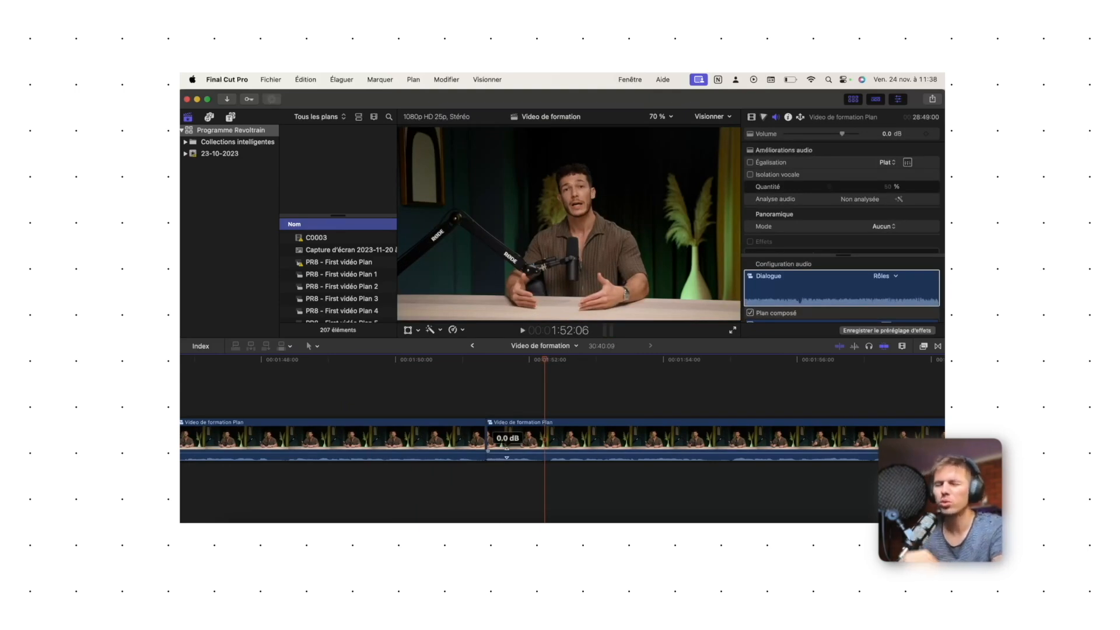
{"action": "key", "text": "super+z"}
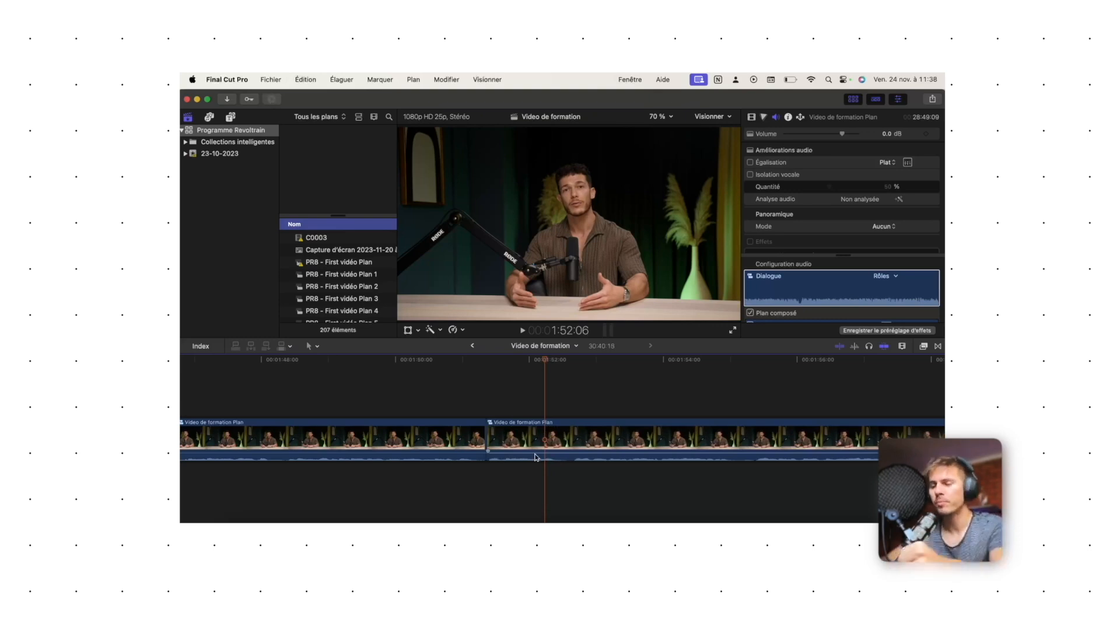
Duplicate the clip running from about 1:19 to 1:33 and paste the copy directly after it
{"action": "key", "text": "super+minus"}
{"action": "key", "text": "super+minus"}
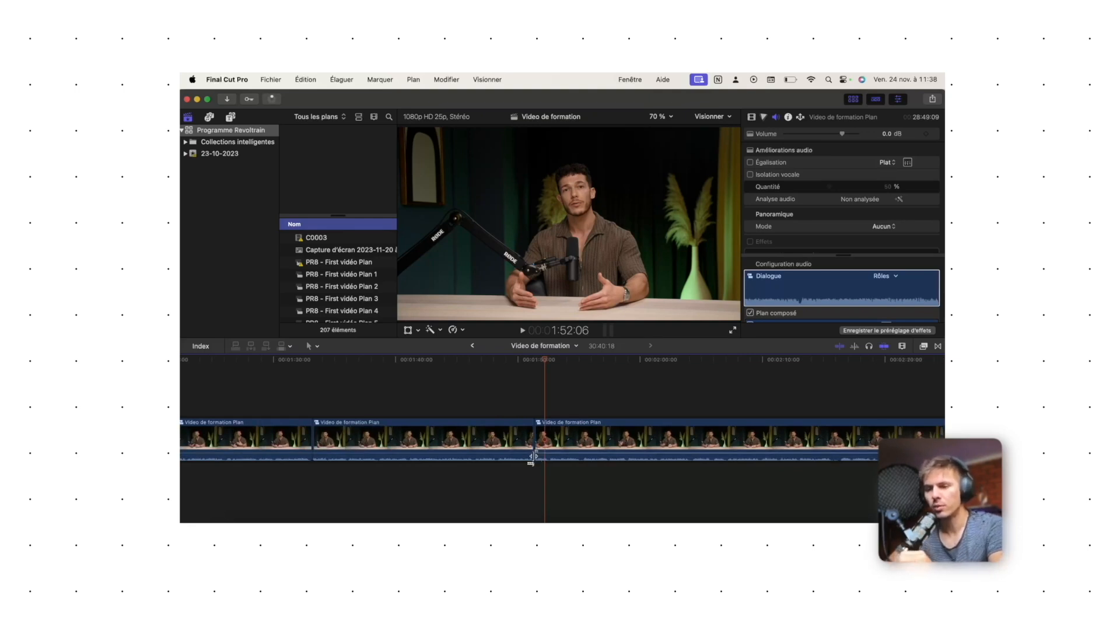
{"action": "scroll", "coordinate": [350, 431], "scroll_direction": "left", "scroll_amount": 5}
{"action": "left_click", "coordinate": [467, 430]}
{"action": "left_click_drag", "start_coordinate": [549, 401], "coordinate": [474, 429]}
{"action": "left_click", "coordinate": [459, 412]}
{"action": "left_click", "coordinate": [456, 434]}
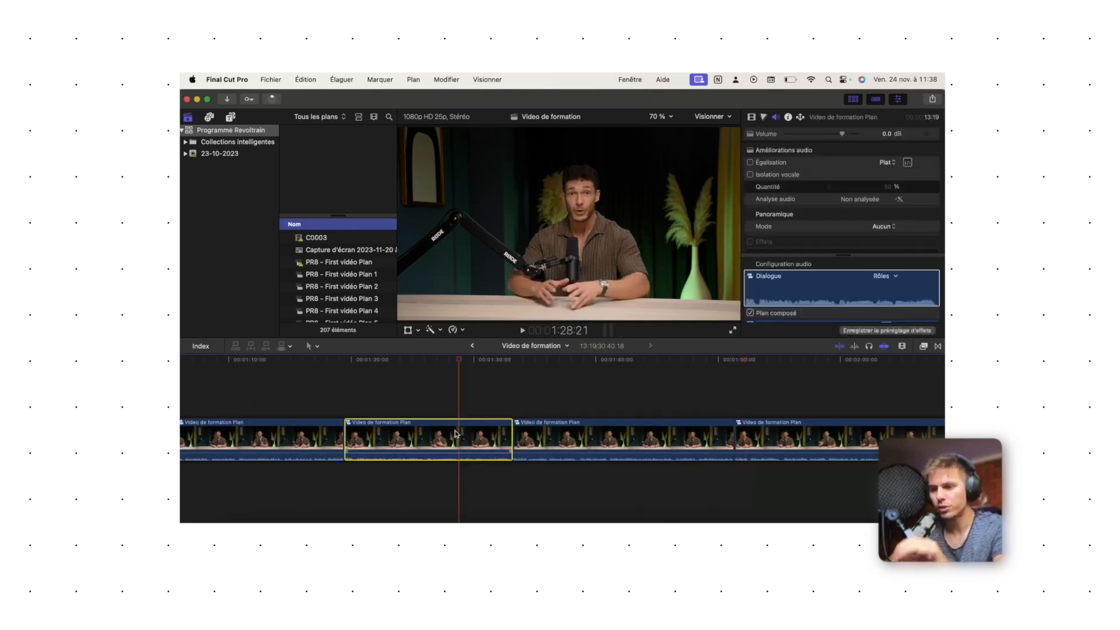
{"action": "left_click", "coordinate": [515, 411]}
{"action": "key", "text": "super+v"}
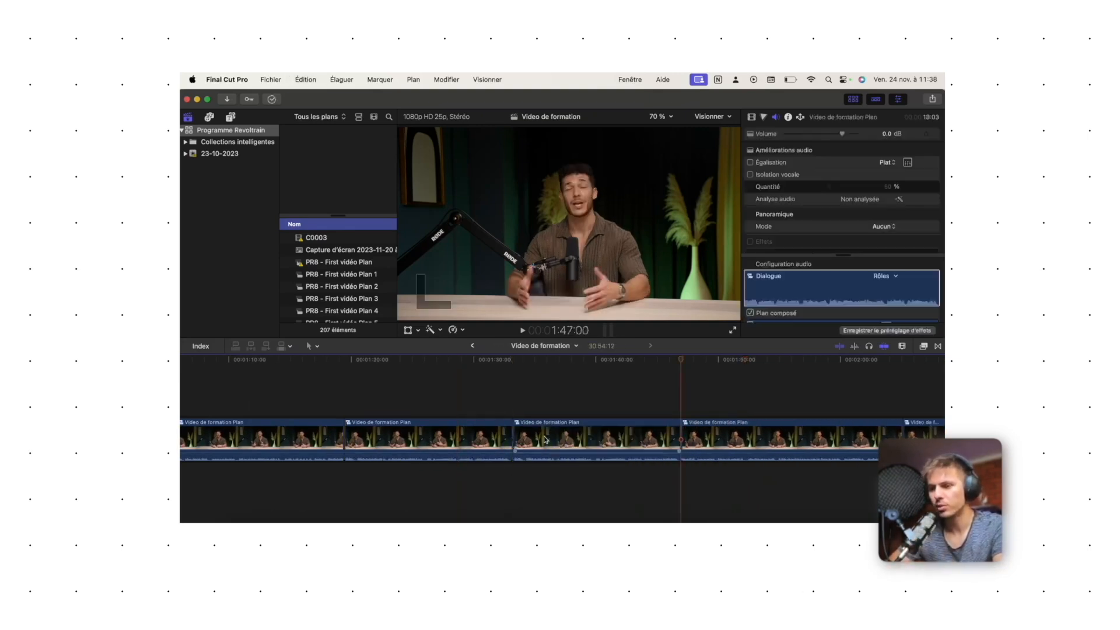
Combine the clip starting at about 1:19 and its pasted copy into a compound clip, keeping the default name
{"action": "left_click_drag", "start_coordinate": [541, 457], "coordinate": [539, 482]}
{"action": "left_click", "coordinate": [457, 458]}
{"action": "key", "text": "alt+g"}
{"action": "key", "text": "Return"}
Duplicate the 18:03 clip that follows the compound clip and paste the copy directly after it
{"action": "scroll", "coordinate": [574, 447], "scroll_direction": "right", "scroll_amount": 3}
{"action": "left_click", "coordinate": [591, 444]}
{"action": "key", "text": "super+c"}
{"action": "left_click", "coordinate": [712, 406]}
{"action": "key", "text": "super+v"}
{"action": "left_click", "coordinate": [724, 415]}
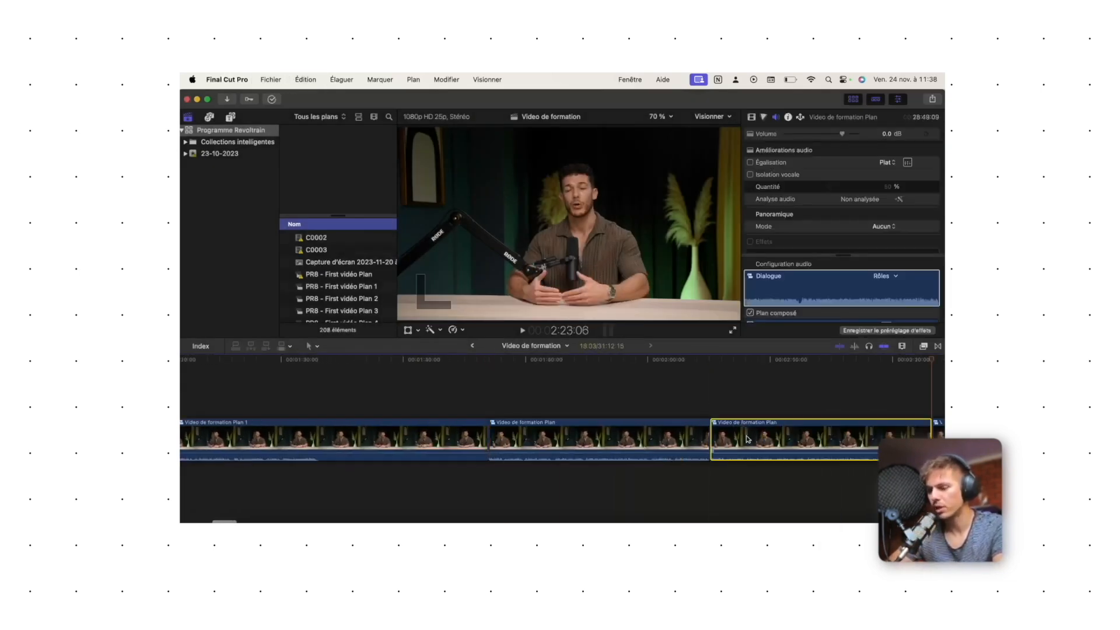
Combine the 18:03 clip and its copy into a second compound clip with the default name
{"action": "left_click_drag", "start_coordinate": [742, 400], "coordinate": [661, 447]}
{"action": "key", "text": "alt+g"}
{"action": "key", "text": "Return"}
Apply the Cathédrale 2 audio effect from the Espaces category to both compound clips
{"action": "left_click", "coordinate": [583, 433]}
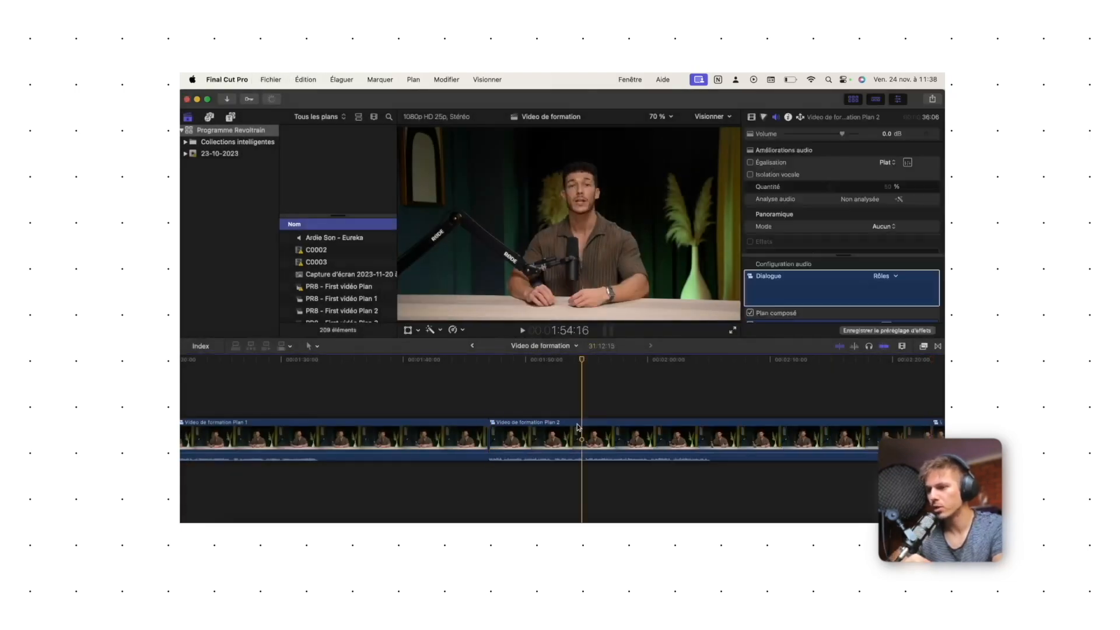
{"action": "left_click", "coordinate": [924, 348]}
{"action": "scroll", "coordinate": [782, 420], "scroll_direction": "down", "scroll_amount": 5}
{"action": "left_click", "coordinate": [758, 448]}
{"action": "double_click", "coordinate": [858, 415]}
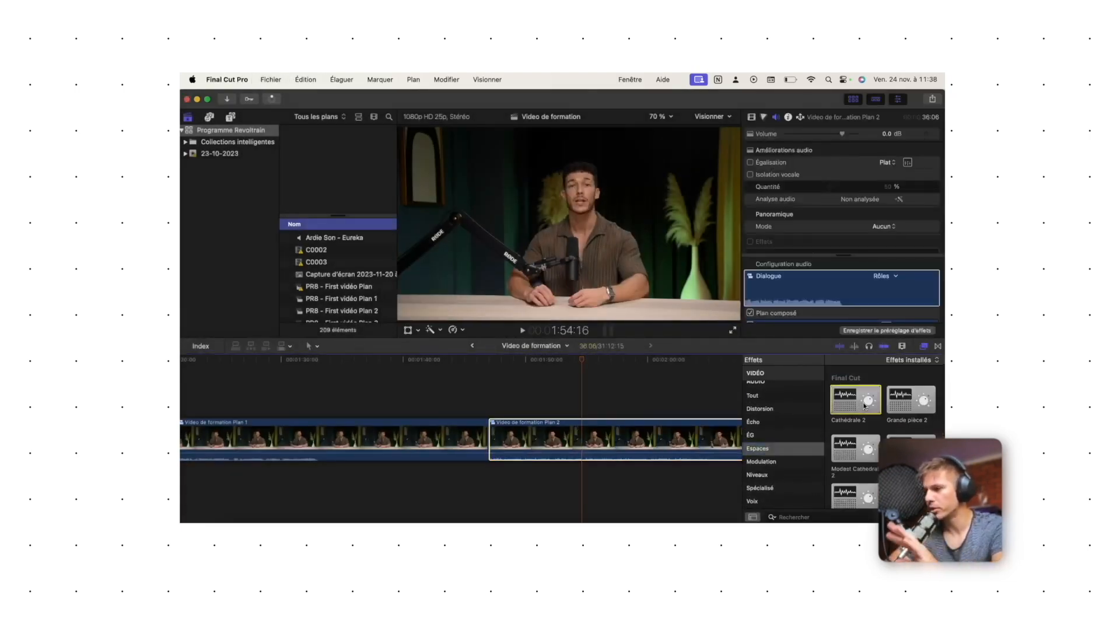
{"action": "left_click", "coordinate": [378, 425]}
{"action": "double_click", "coordinate": [845, 394]}
Cut Video de formation Plan 1 where its duplicated half starts and delete that second half
{"action": "scroll", "coordinate": [432, 425], "scroll_direction": "left", "scroll_amount": 3}
{"action": "left_click", "coordinate": [382, 407]}
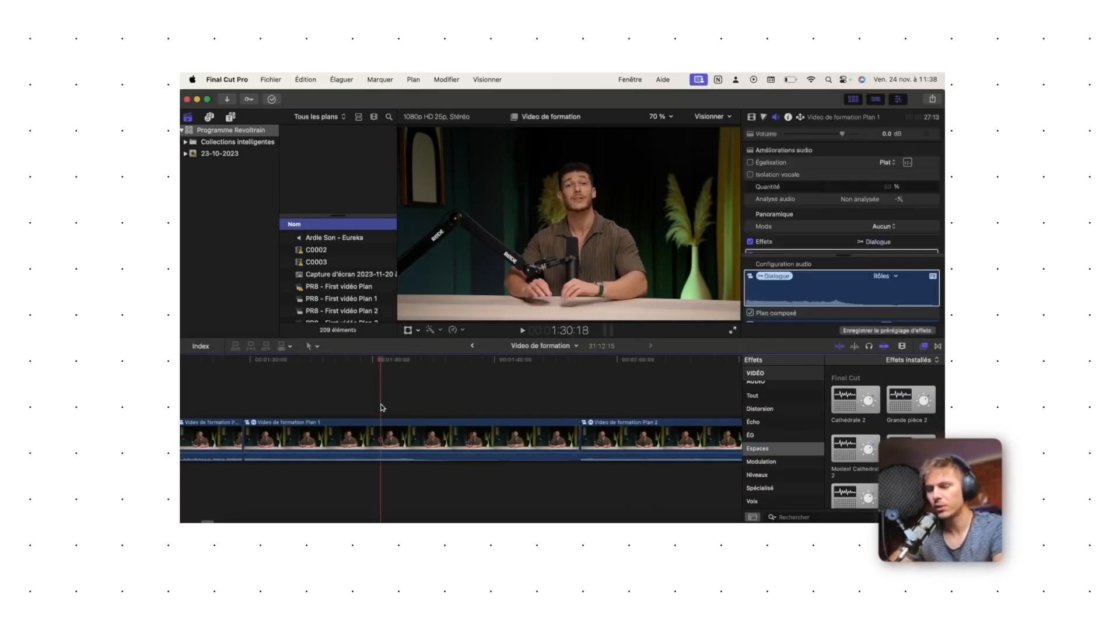
{"action": "key", "text": "b"}
{"action": "left_click", "coordinate": [419, 444]}
{"action": "left_click", "coordinate": [446, 444]}
{"action": "key", "text": "BackSpace"}
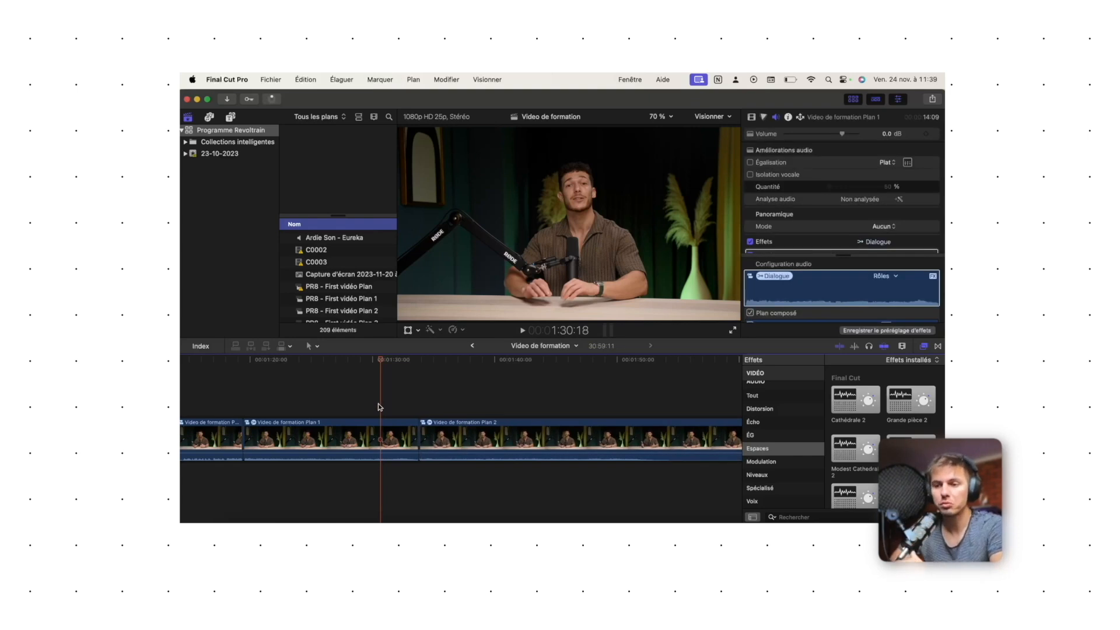
Play back the cut between Video de formation Plan 1 and Plan 2 to check the reverb
{"action": "key", "text": "space"}
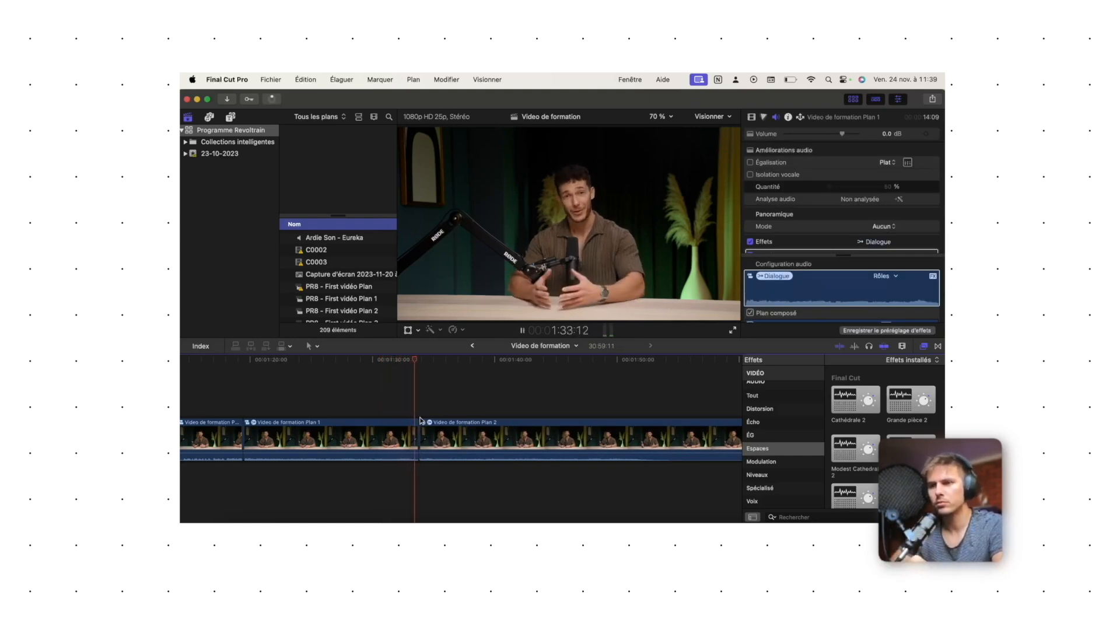
{"action": "key", "text": "super+equal"}
{"action": "key", "text": "space"}
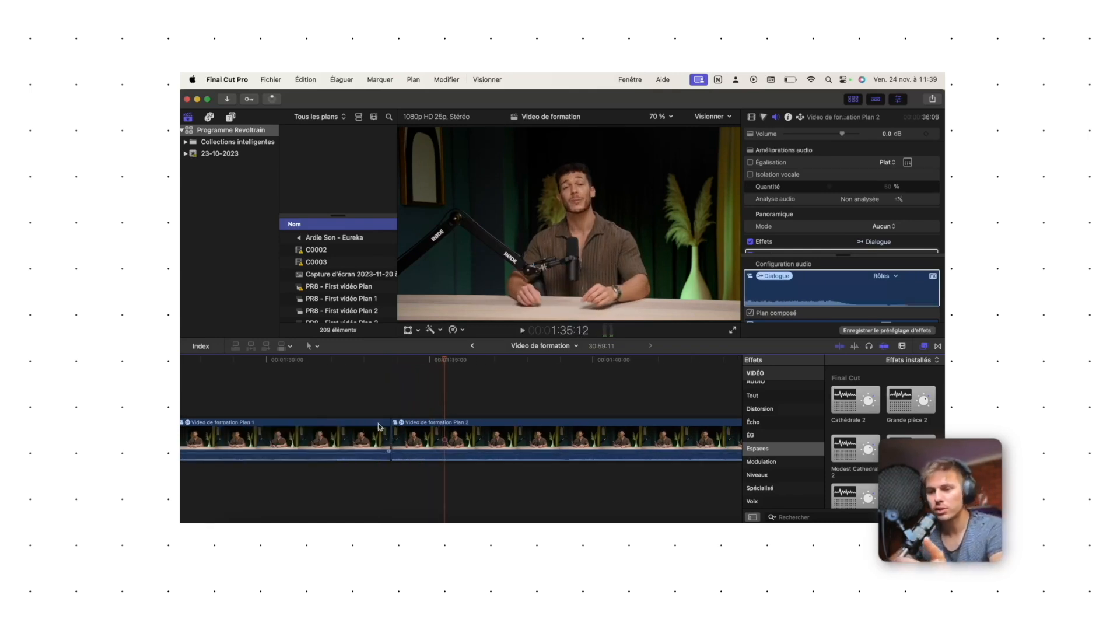
{"action": "left_click", "coordinate": [365, 407]}
{"action": "key", "text": "space"}
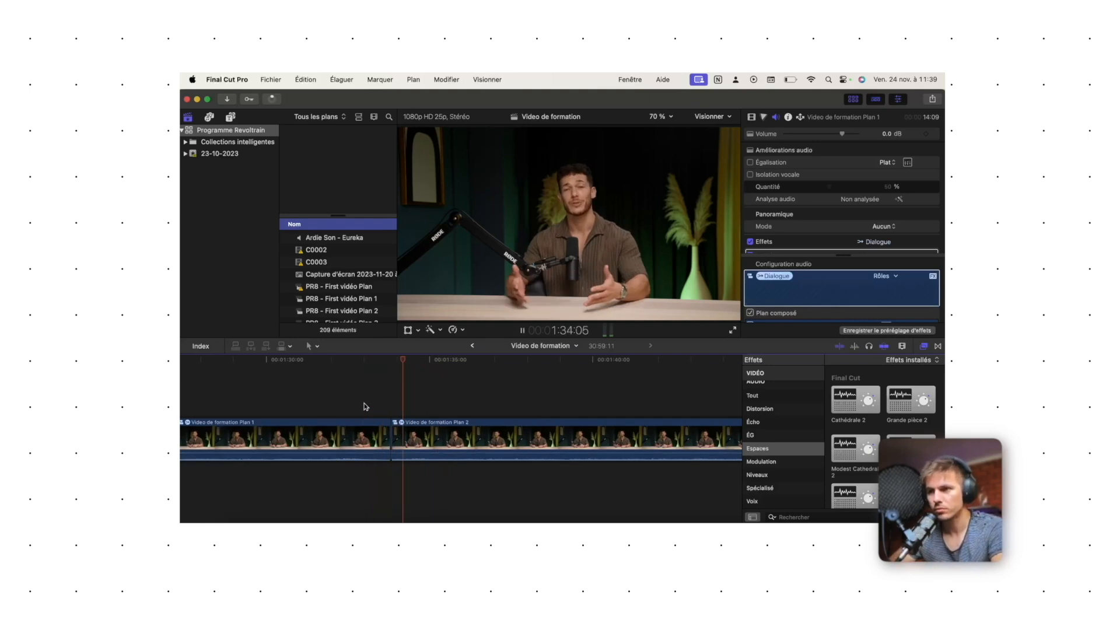
{"action": "scroll", "coordinate": [593, 422], "scroll_direction": "right", "scroll_amount": 2}
{"action": "key", "text": "space"}
Cut Video de formation Plan 2 near 1:51, delete its duplicated second half, and play back the cut
{"action": "scroll", "coordinate": [663, 434], "scroll_direction": "right", "scroll_amount": 5}
{"action": "key", "text": "b"}
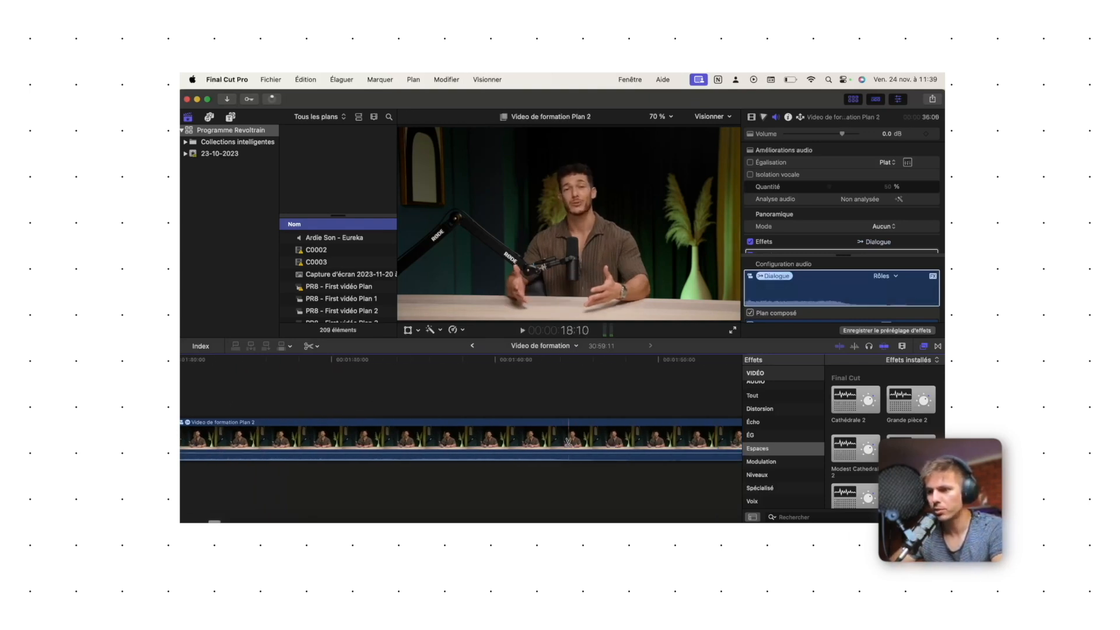
{"action": "left_click", "coordinate": [552, 437]}
{"action": "key", "text": "a"}
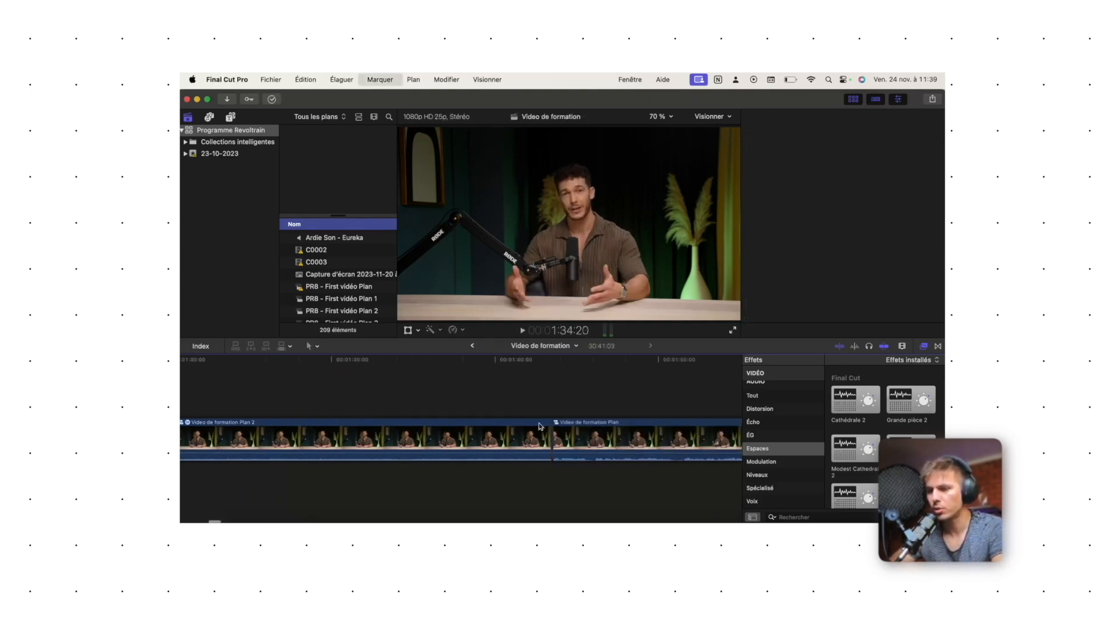
{"action": "left_click", "coordinate": [505, 400]}
{"action": "key", "text": "space"}
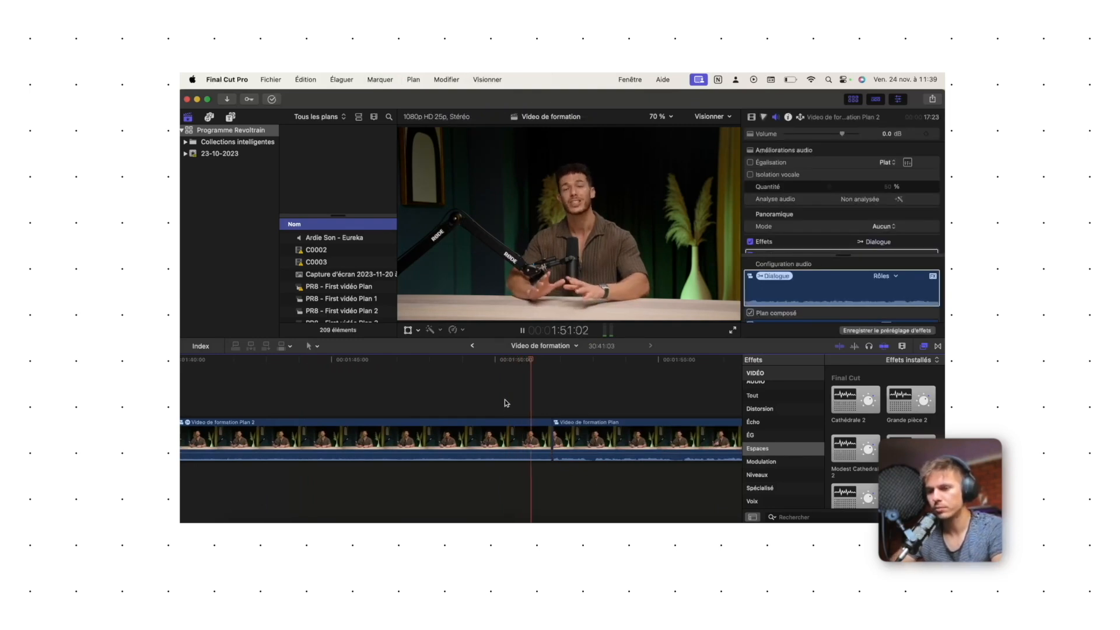
{"action": "key", "text": "space"}
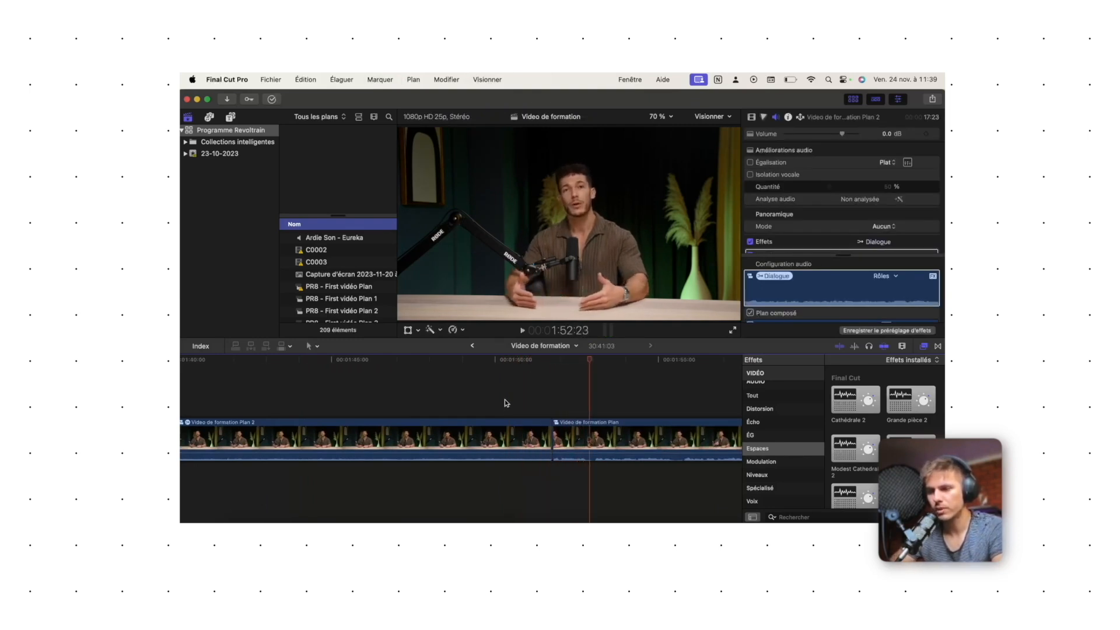
Expand the audio of Video de formation Plan 1 and extend its end about 3.7 seconds past the video
{"action": "scroll", "coordinate": [506, 403], "scroll_direction": "left", "scroll_amount": 5}
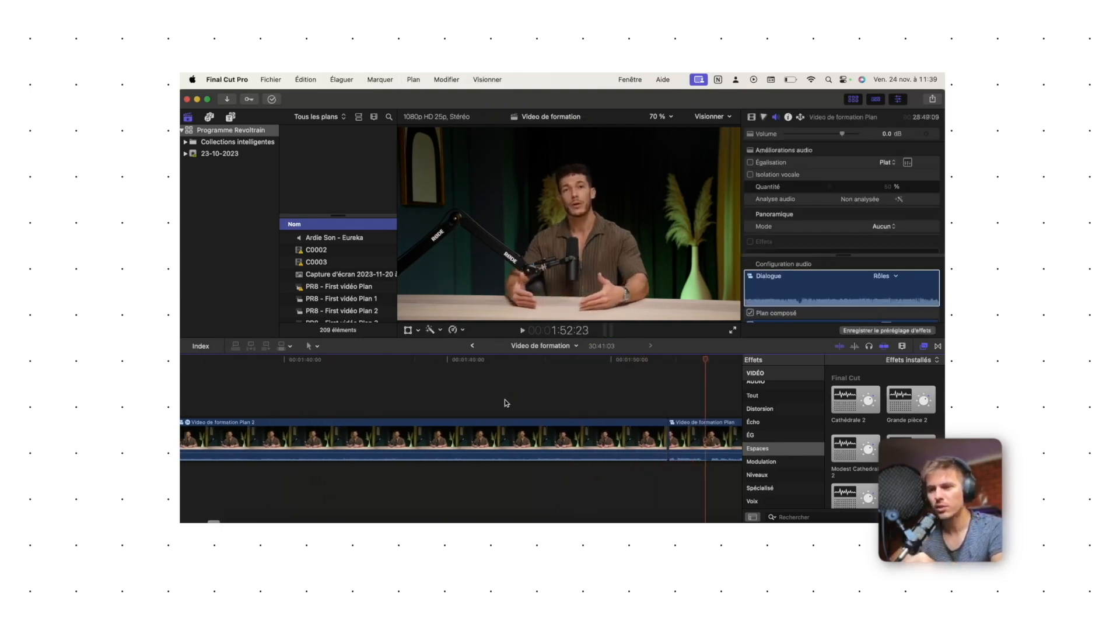
{"action": "key", "text": "super+minus"}
{"action": "key", "text": "super+minus"}
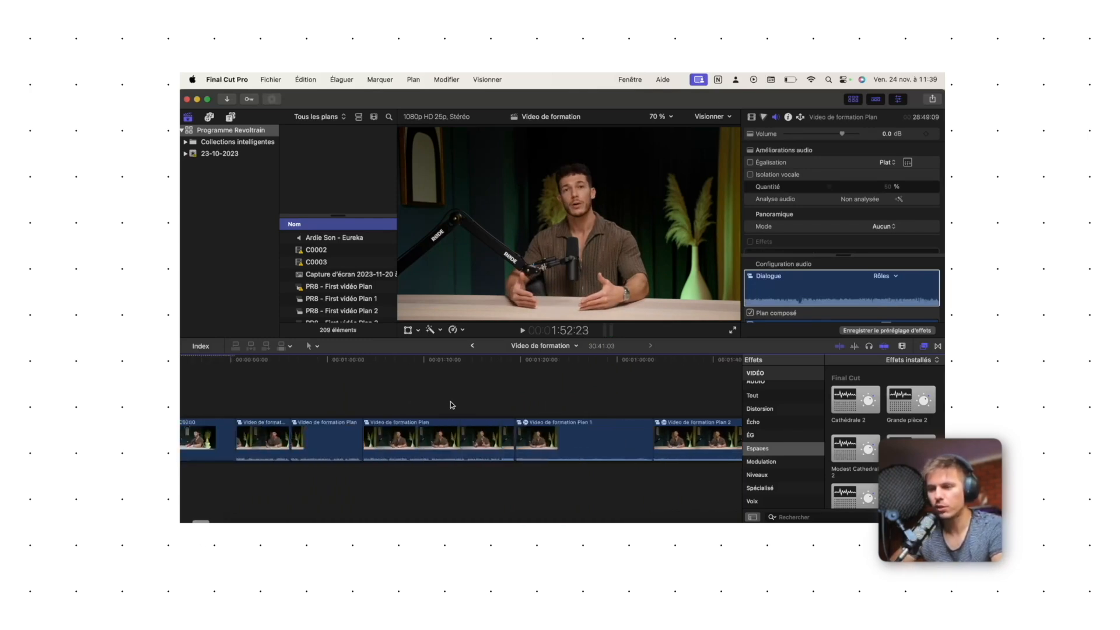
{"action": "key", "text": "super+plus"}
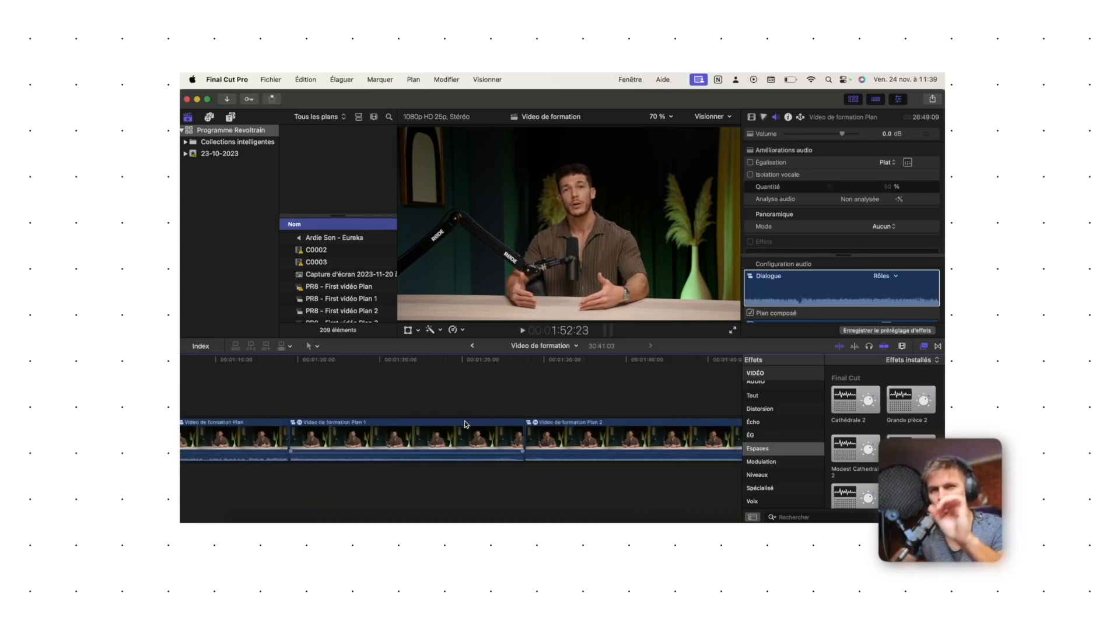
{"action": "left_click", "coordinate": [470, 431]}
{"action": "key", "text": "ctrl+s"}
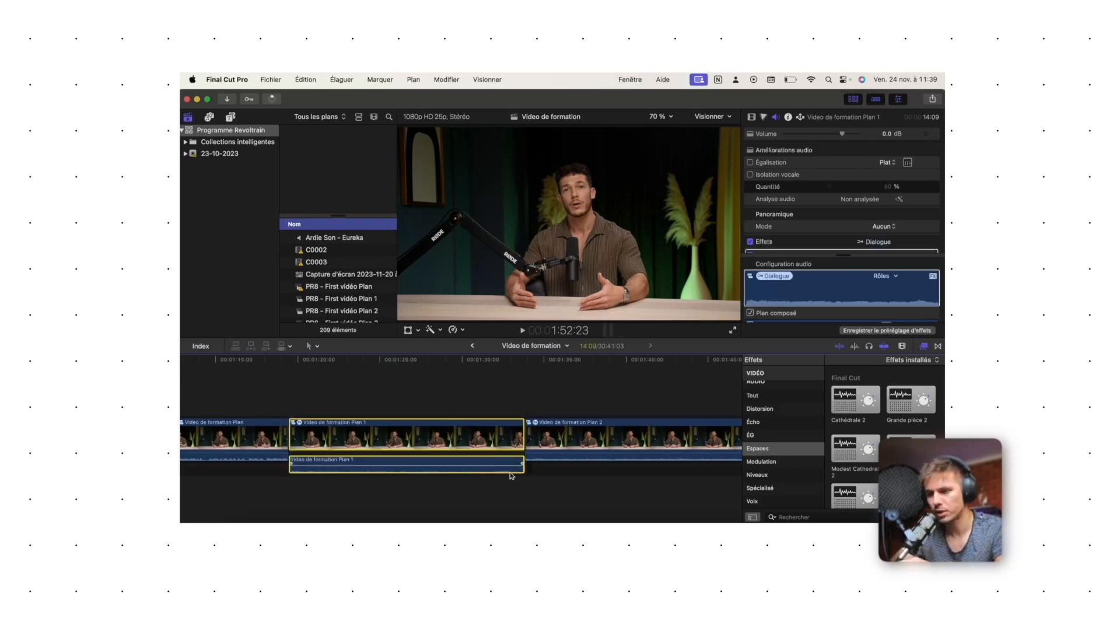
{"action": "left_click_drag", "start_coordinate": [522, 461], "coordinate": [583, 460]}
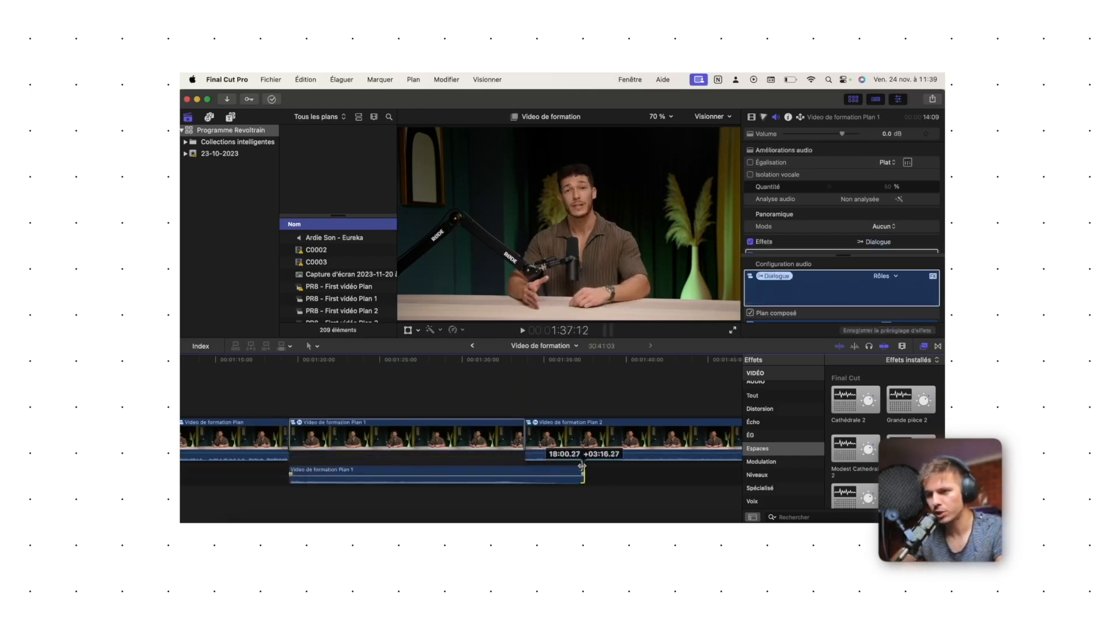
Play back the transition out of Video de formation Plan 1 with its extended audio tail
{"action": "left_click", "coordinate": [488, 389]}
{"action": "key", "text": "space"}
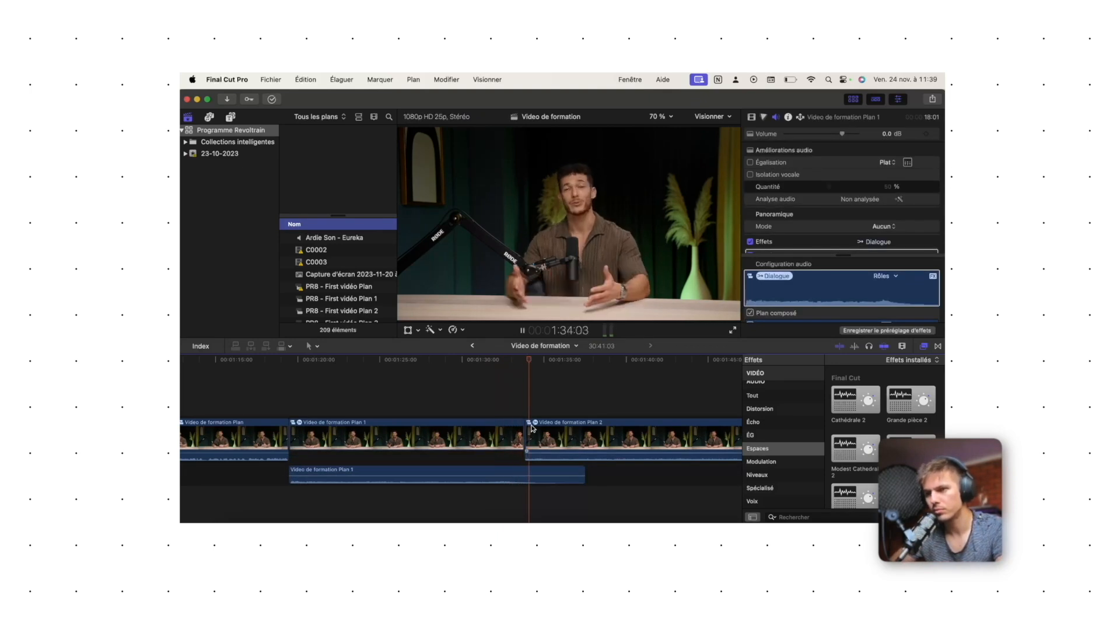
{"action": "scroll", "coordinate": [531, 428], "scroll_direction": "right", "scroll_amount": 1}
{"action": "key", "text": "space"}
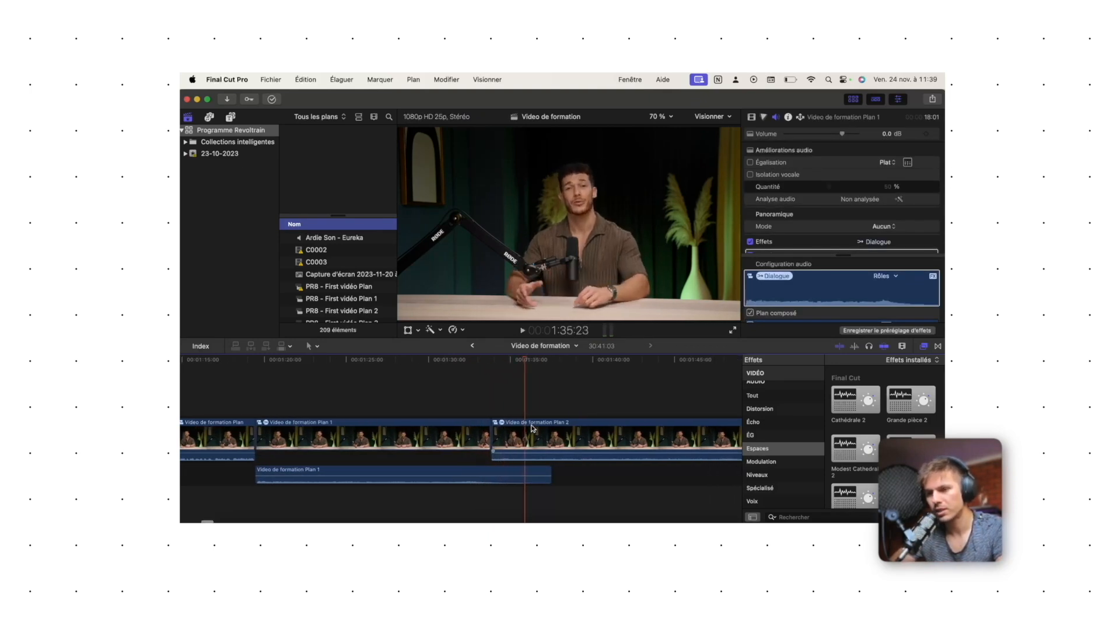
{"action": "left_click", "coordinate": [466, 400]}
{"action": "key", "text": "space"}
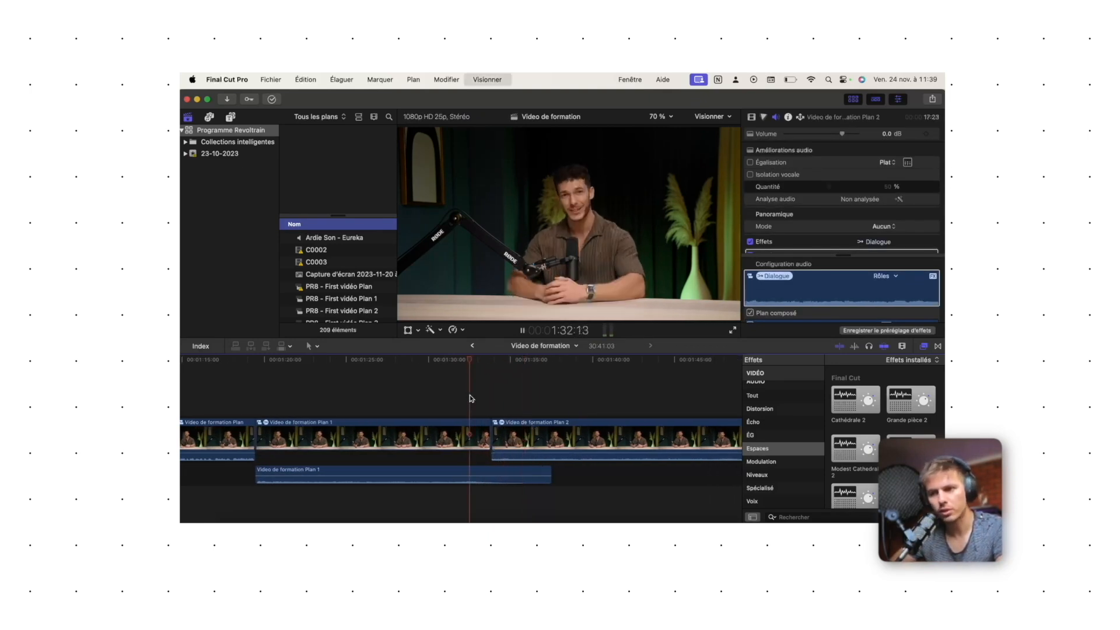
Shorten the audio of Video de formation Plan 1 back to its video's end and play back the cut
{"action": "left_click_drag", "start_coordinate": [549, 472], "coordinate": [490, 469]}
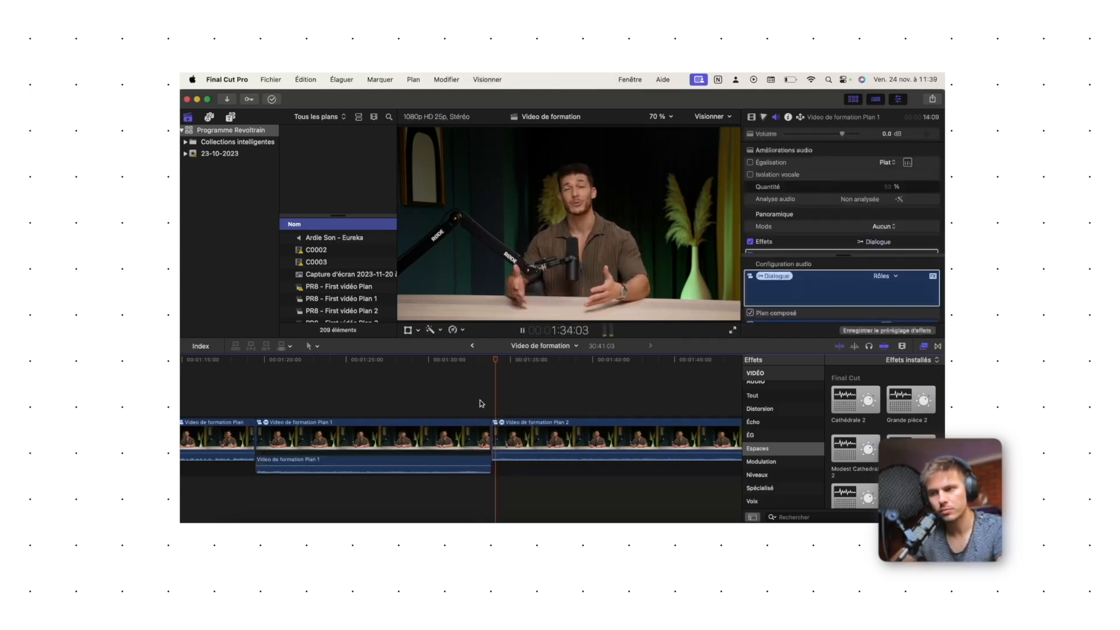
{"action": "scroll", "coordinate": [482, 404], "scroll_direction": "right", "scroll_amount": 5}
{"action": "key", "text": "space"}
Expand the audio of Video de formation Plan 2, extend its end about 4.6 seconds past the video, and play it
{"action": "left_click", "coordinate": [559, 430]}
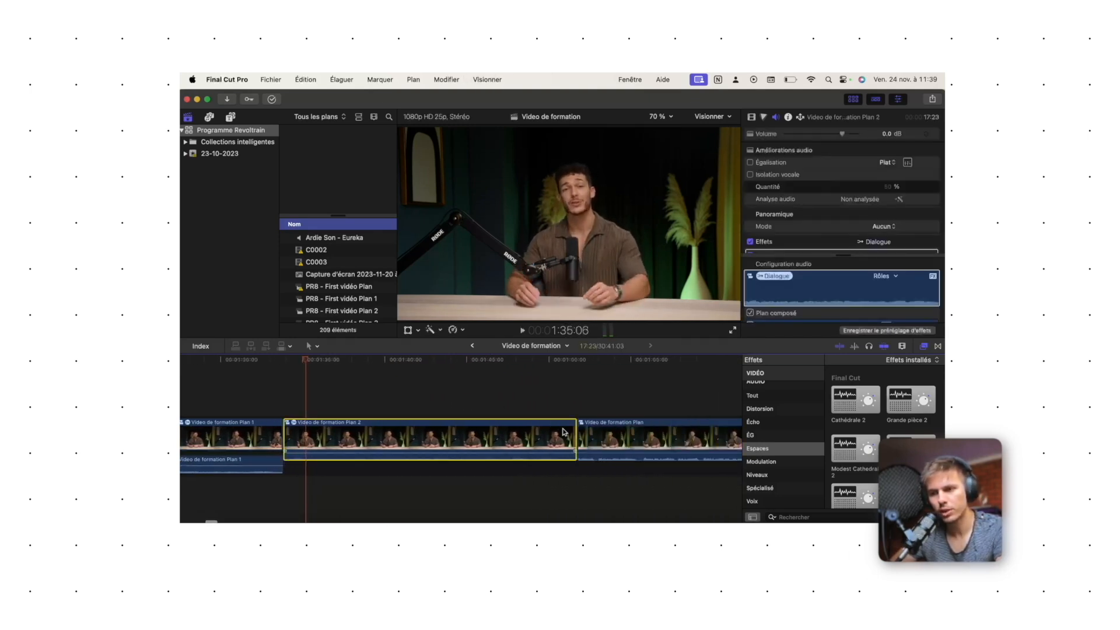
{"action": "key", "text": "ctrl+s"}
{"action": "left_click_drag", "start_coordinate": [575, 470], "coordinate": [653, 468]}
{"action": "left_click", "coordinate": [547, 392]}
{"action": "key", "text": "space"}
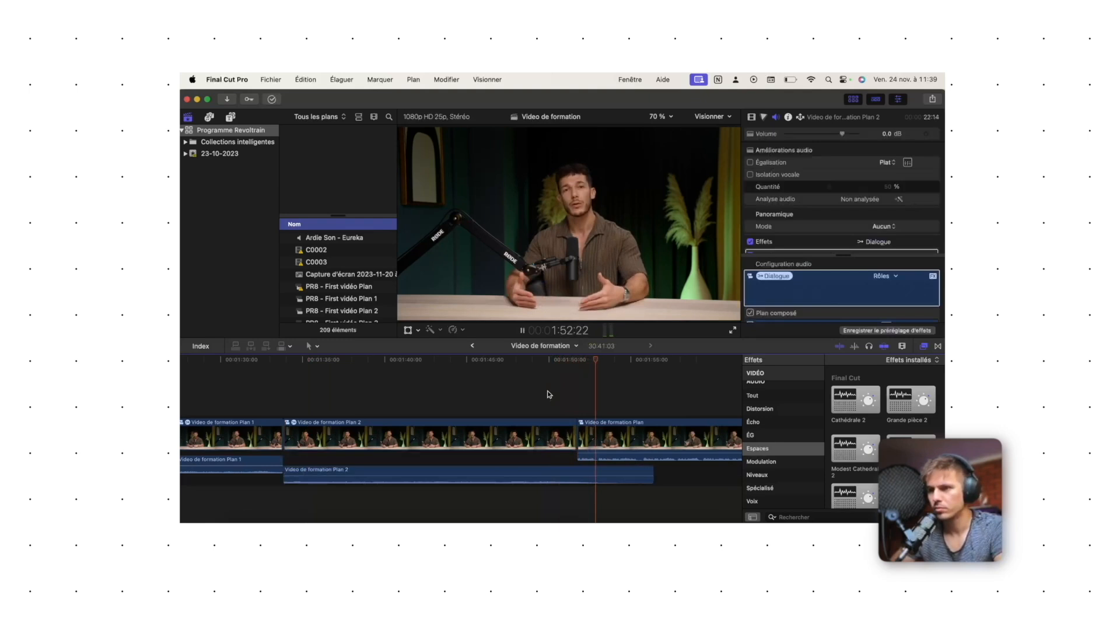
{"action": "key", "text": "space"}
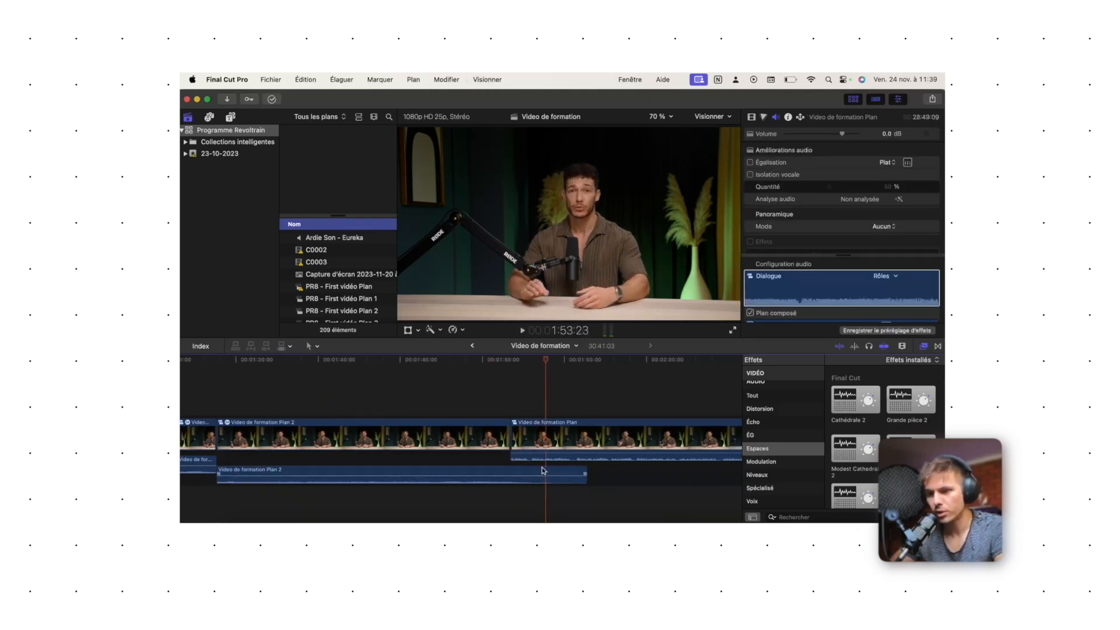
Shorten the audio of Video de formation Plan 2 back to its video's end and play back the cut
{"action": "left_click_drag", "start_coordinate": [587, 477], "coordinate": [510, 470]}
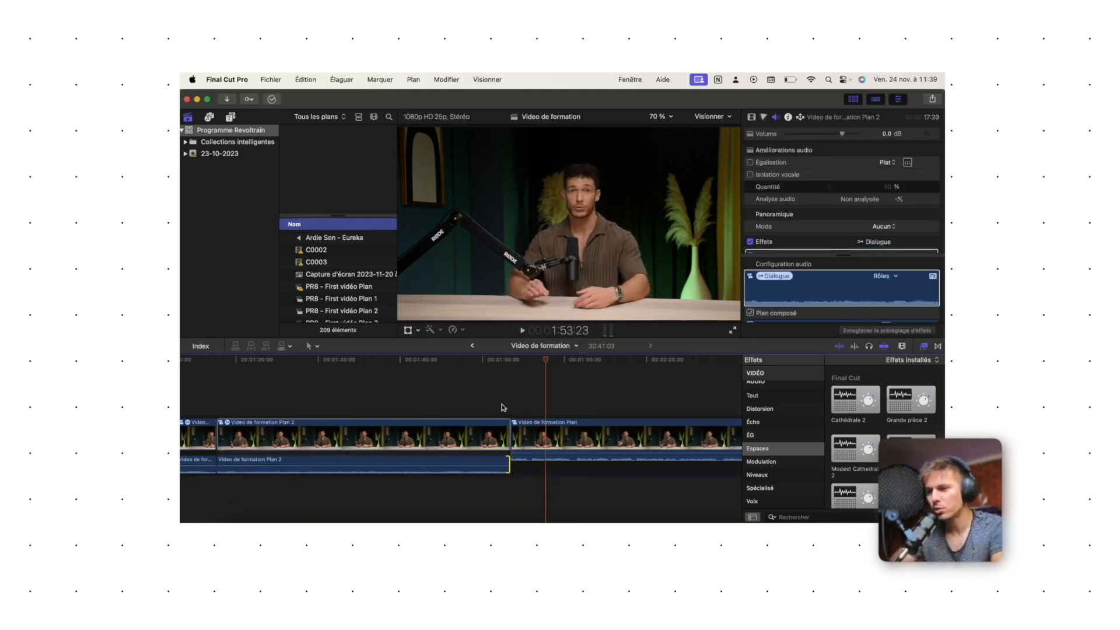
{"action": "left_click", "coordinate": [502, 405]}
{"action": "key", "text": "space"}
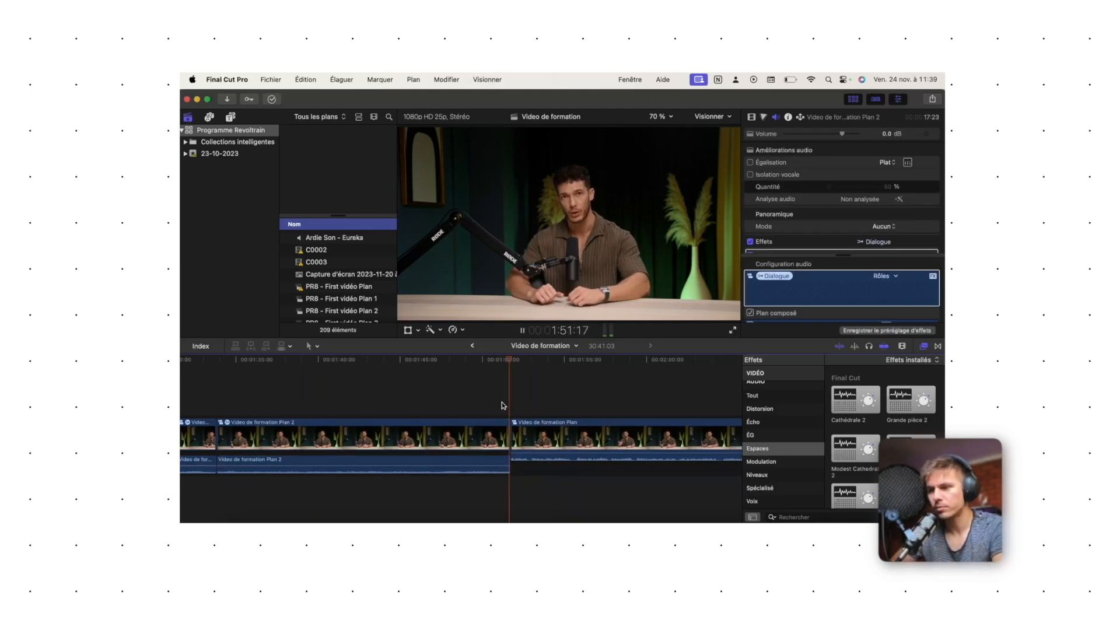
{"action": "key", "text": "space"}
Undo the edits back to the point before the two 18:03 clips were combined into a compound clip
{"action": "key", "text": "super+z"}
{"action": "key", "text": "super+z"}
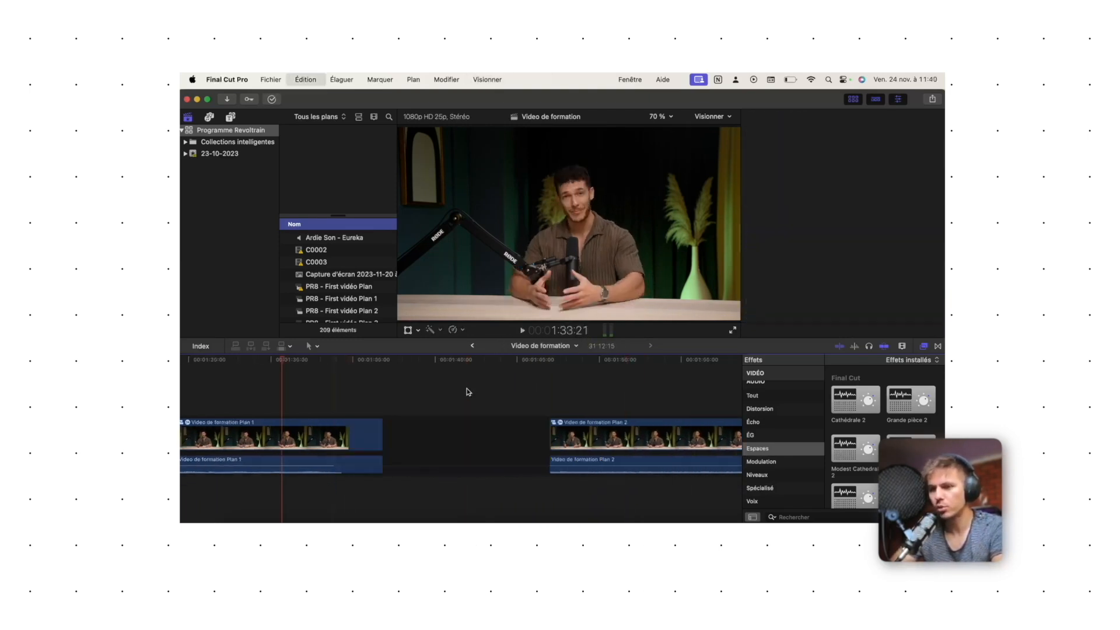
{"action": "key", "text": "super+z"}
{"action": "key", "text": "super+z"}
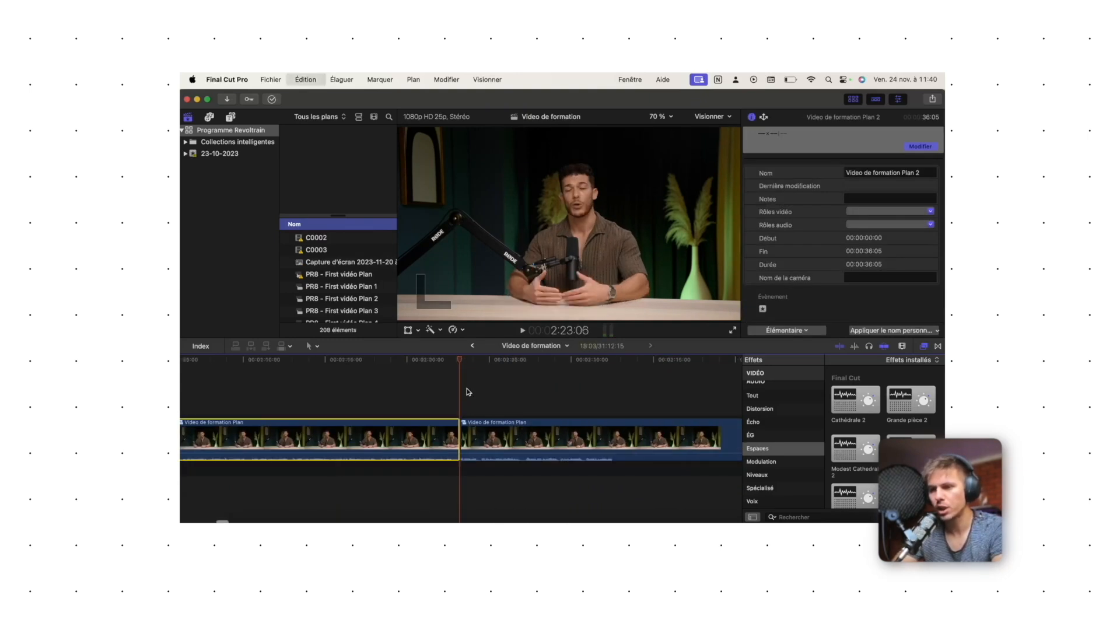
{"action": "key", "text": "super+minus"}
{"action": "key", "text": "super+minus"}
{"action": "key", "text": "super+minus"}
{"action": "key", "text": "super+minus"}
{"action": "key", "text": "super+minus"}
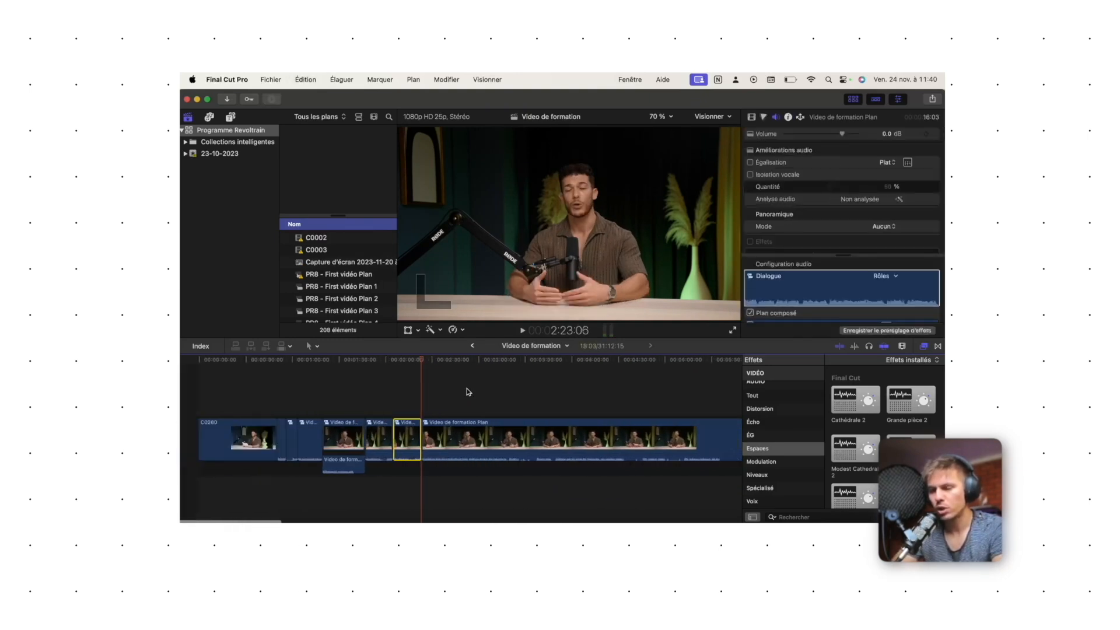
Undo the remaining expanded-audio and compound-clip edits back to the separate Video de formation Plan clips
{"action": "key", "text": "super+equal"}
{"action": "key", "text": "super+equal"}
{"action": "key", "text": "super+equal"}
{"action": "left_click", "coordinate": [295, 434]}
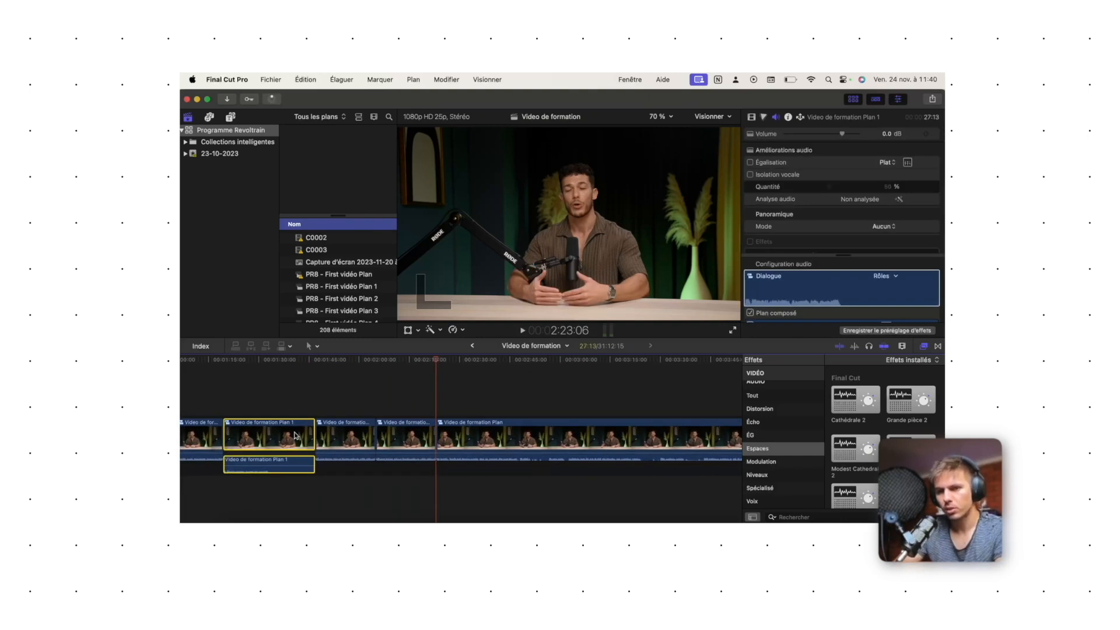
{"action": "key", "text": "super+z"}
{"action": "key", "text": "super+z"}
{"action": "key", "text": "super+z"}
{"action": "key", "text": "super+z"}
{"action": "key", "text": "super+z"}
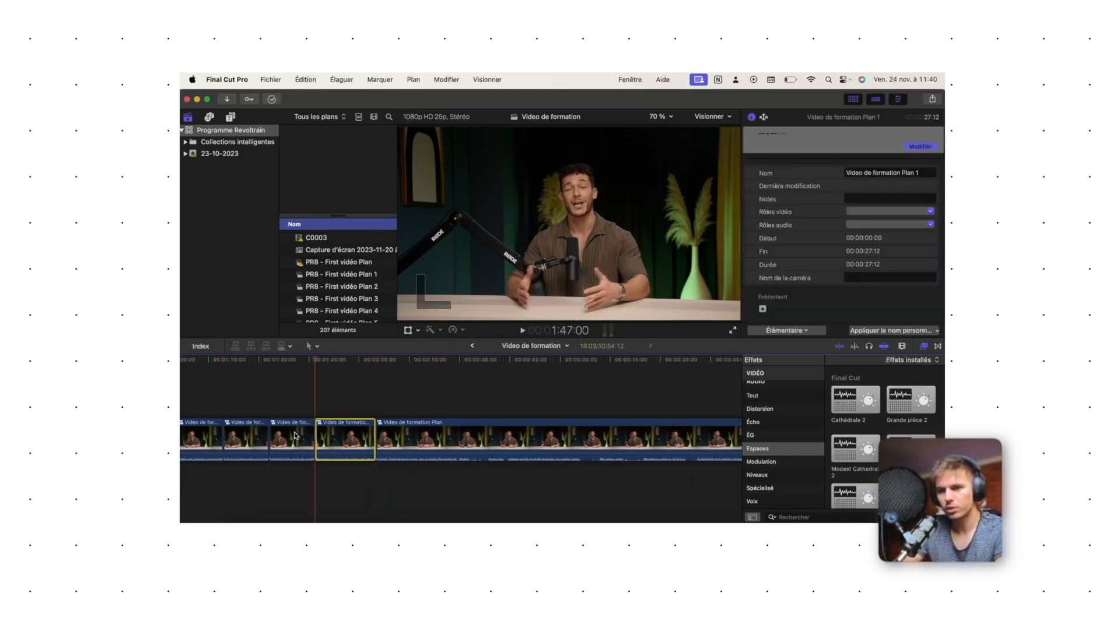
Try moving the last 11 frames before the 1:19:12 cut below the primary storyline, and undo the move
{"action": "scroll", "coordinate": [295, 434], "scroll_direction": "left", "scroll_amount": 5}
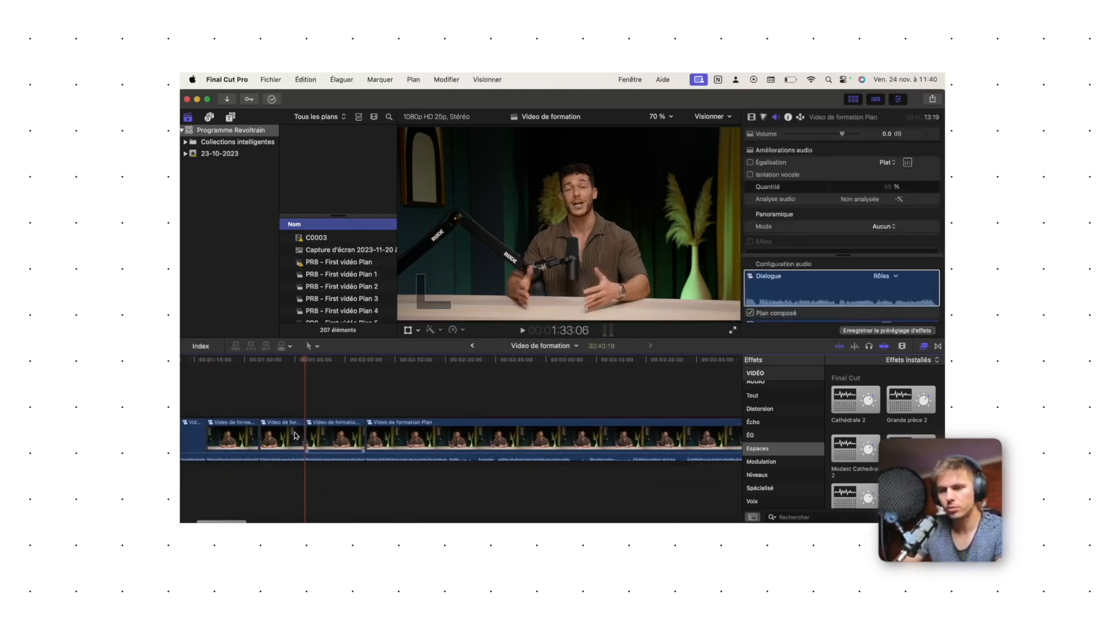
{"action": "left_click", "coordinate": [367, 396]}
{"action": "key", "text": "super+equal"}
{"action": "key", "text": "super+equal"}
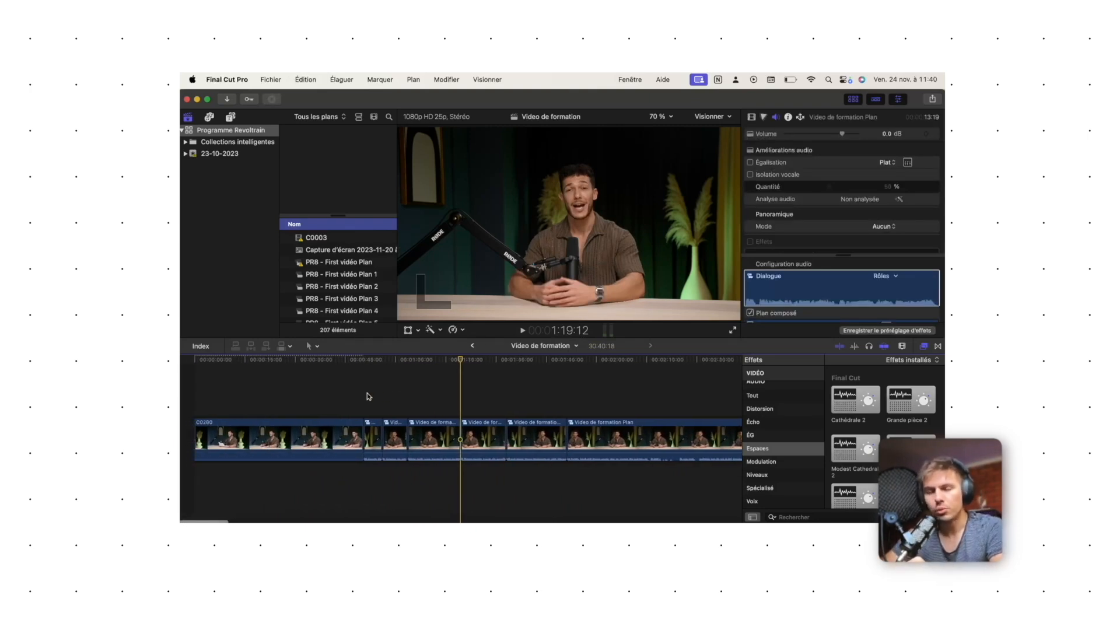
{"action": "key", "text": "super+equal"}
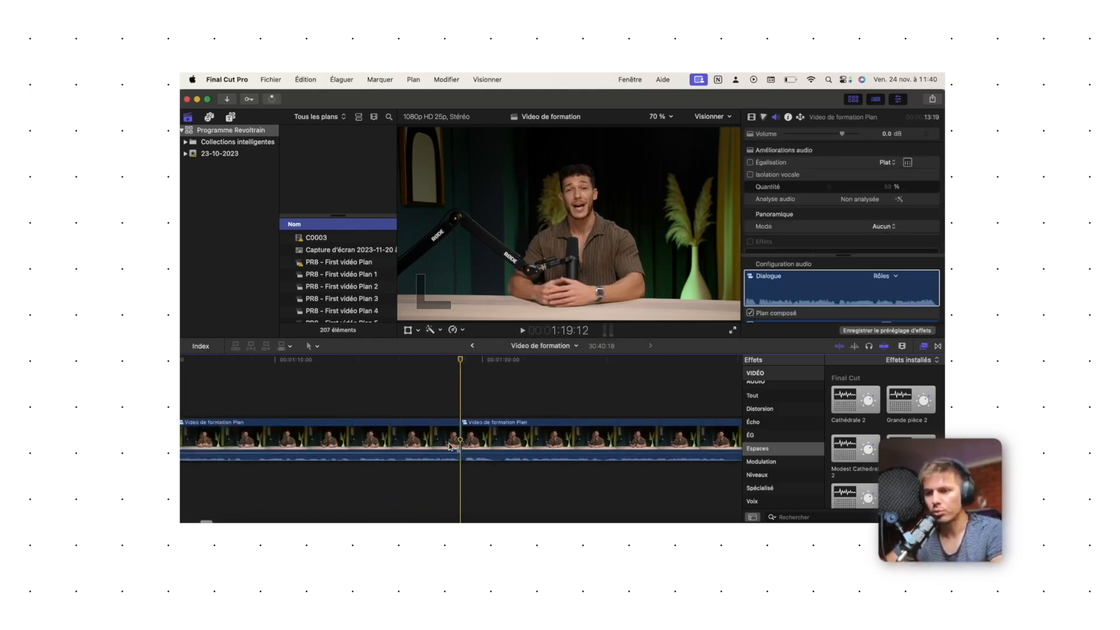
{"action": "left_click_drag", "start_coordinate": [450, 447], "coordinate": [453, 492]}
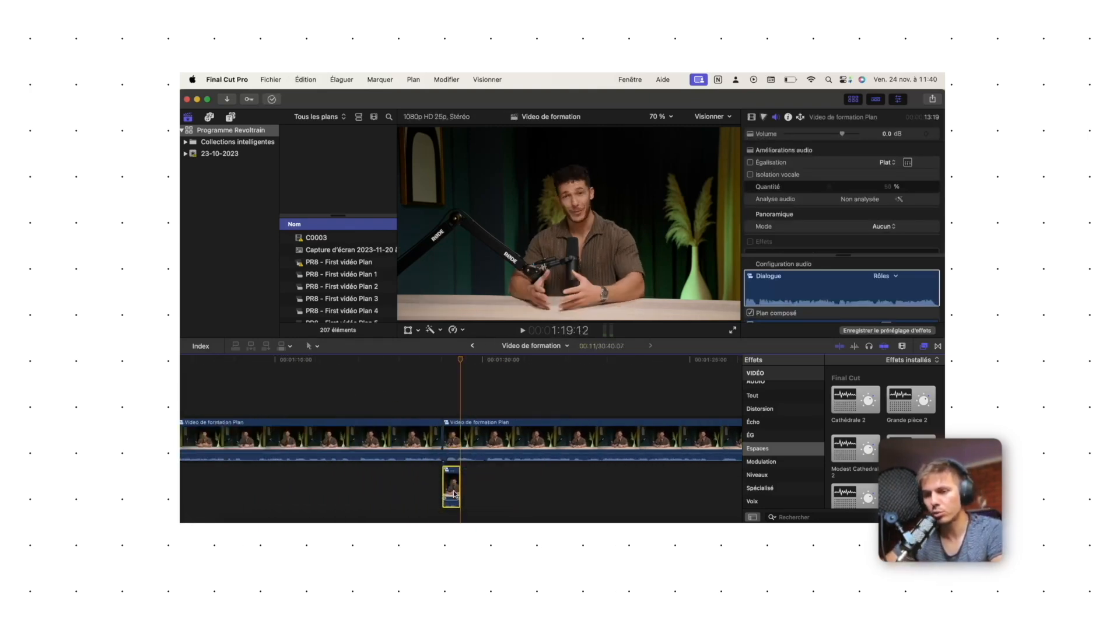
{"action": "key", "text": "super+z"}
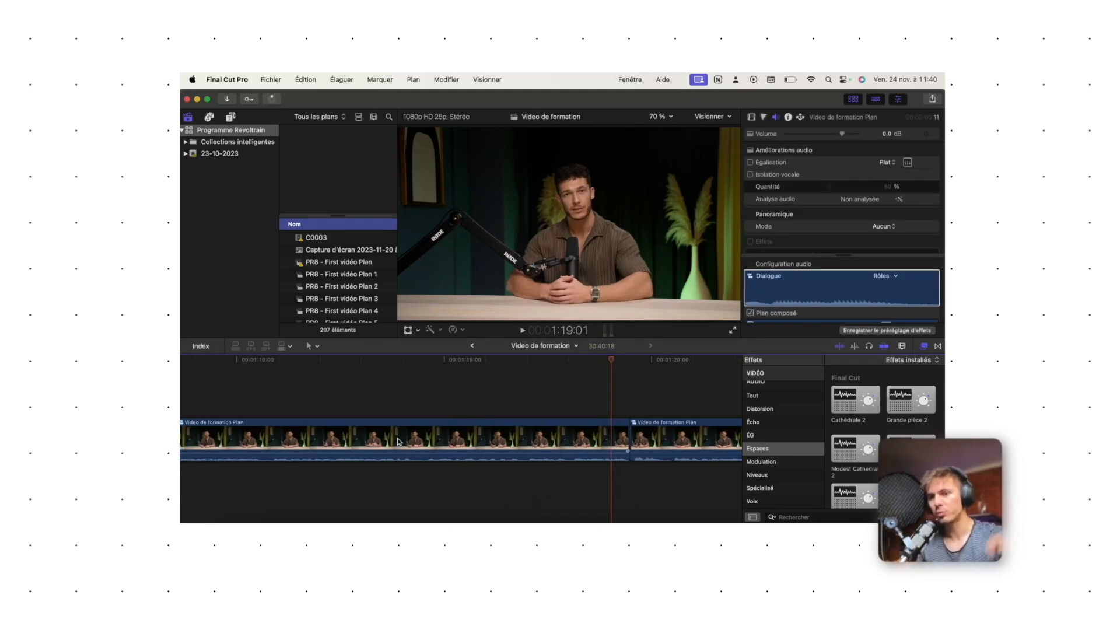
Detach the audio of the first Video de formation Plan clip after C0260
{"action": "key", "text": "super+minus"}
{"action": "key", "text": "super+minus"}
{"action": "key", "text": "super+minus"}
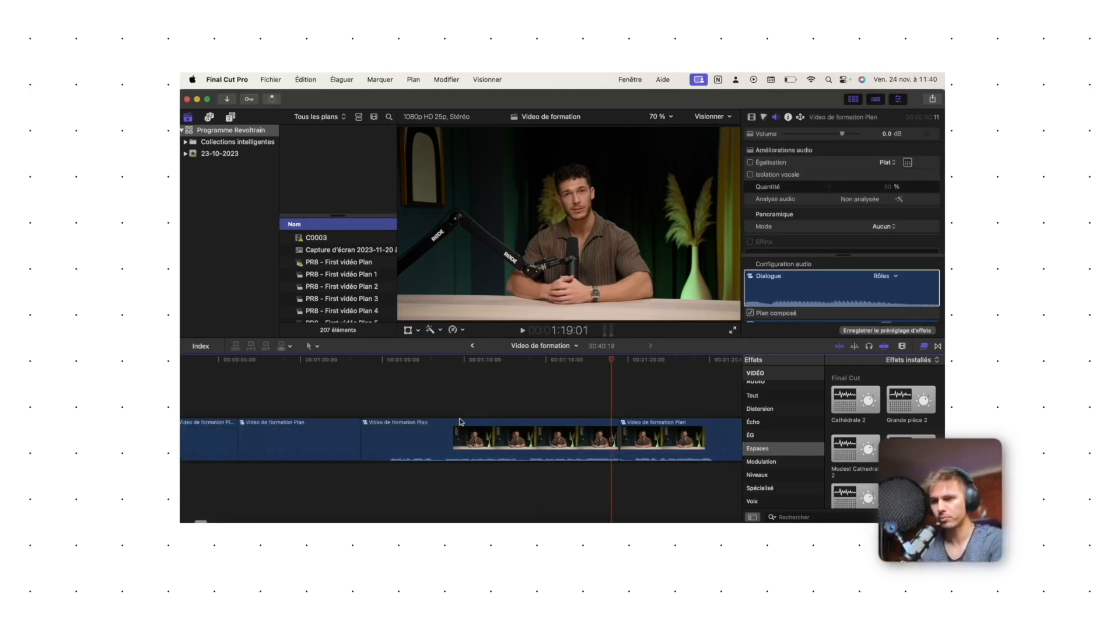
{"action": "scroll", "coordinate": [459, 421], "scroll_direction": "left", "scroll_amount": 3}
{"action": "left_click", "coordinate": [525, 429]}
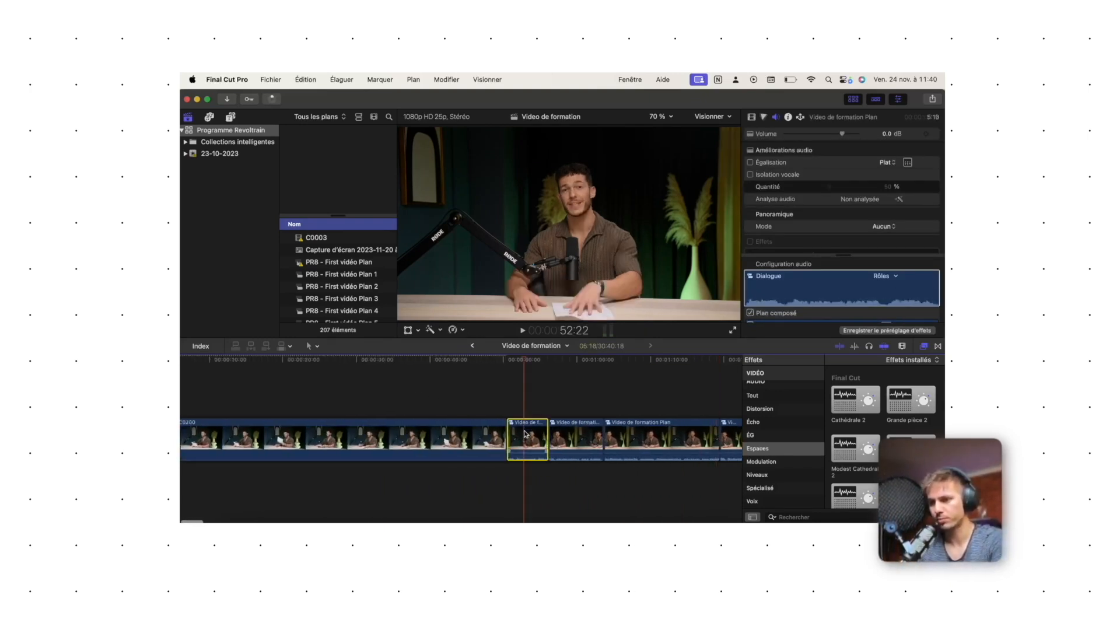
{"action": "right_click", "coordinate": [525, 430]}
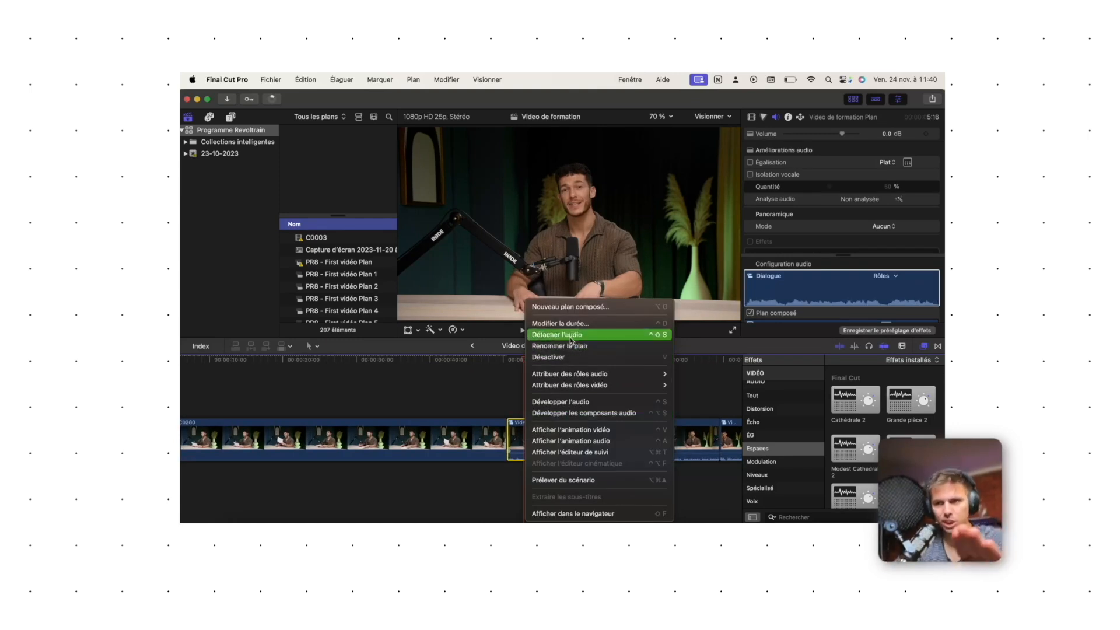
{"action": "left_click", "coordinate": [571, 335]}
{"action": "left_click", "coordinate": [529, 446]}
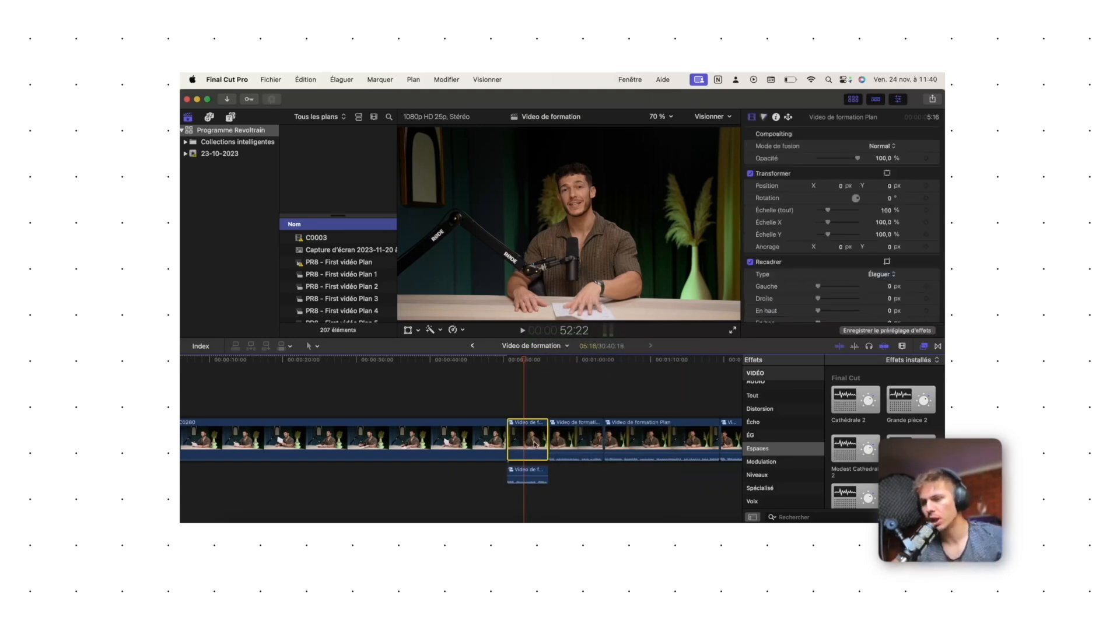
Try shifting the detached audio away from its video and cutting and deleting parts of that video
{"action": "mouse_move", "coordinate": [532, 472]}
{"action": "left_mouse_down"}
{"action": "mouse_move", "coordinate": [574, 473]}
{"action": "mouse_move", "coordinate": [543, 473]}
{"action": "mouse_move", "coordinate": [523, 456]}
{"action": "left_mouse_up"}
{"action": "left_click", "coordinate": [544, 438]}
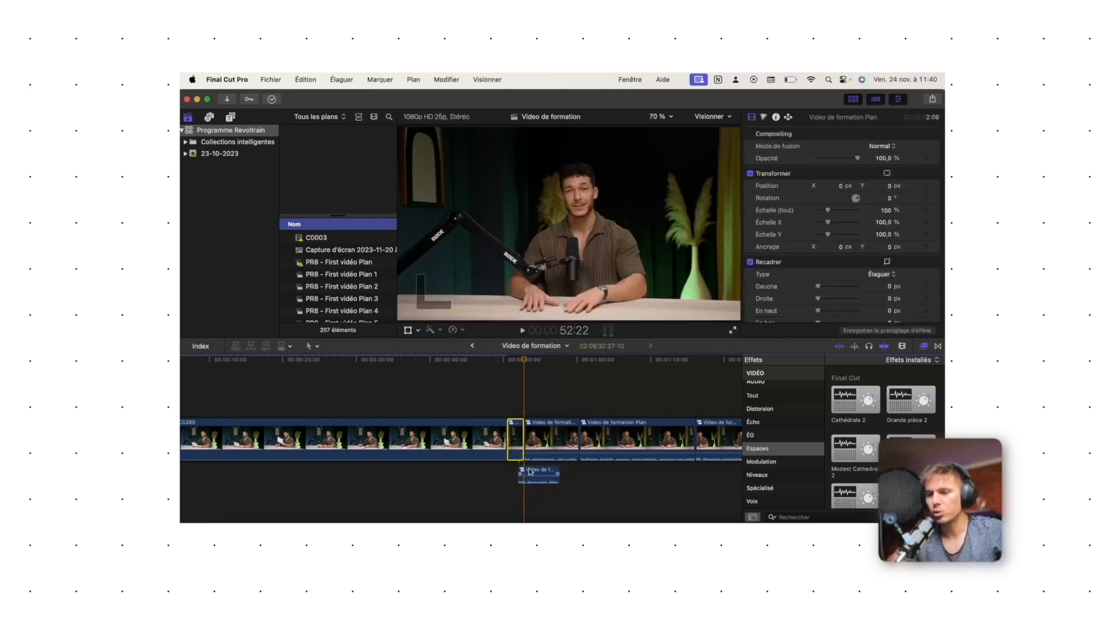
{"action": "key", "text": "BackSpace"}
{"action": "key", "text": "super+z"}
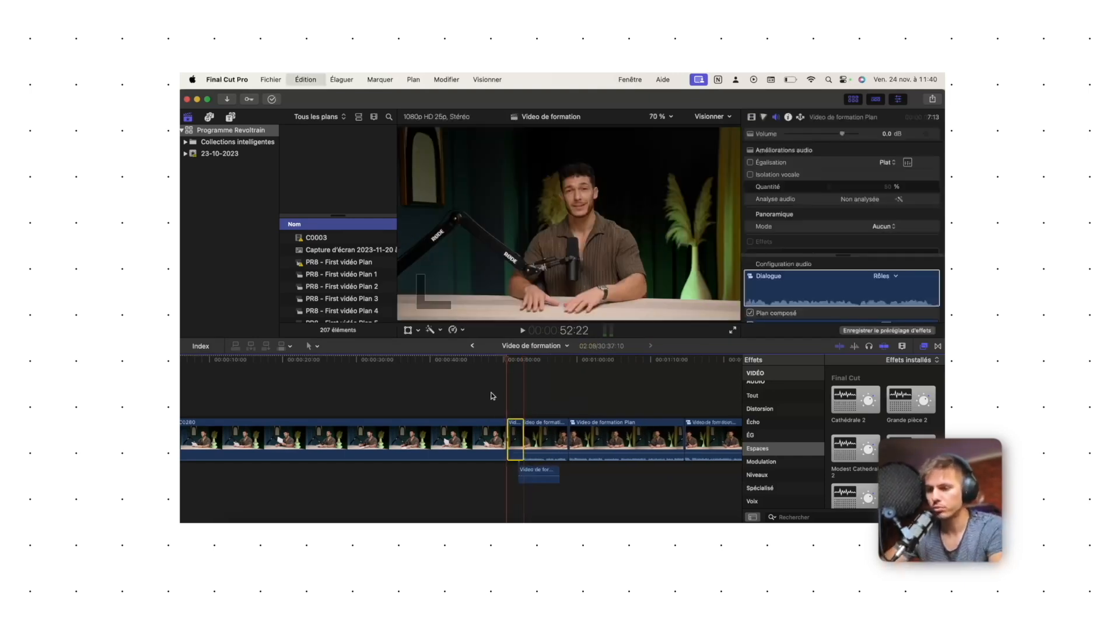
{"action": "left_click_drag", "start_coordinate": [538, 471], "coordinate": [560, 479]}
{"action": "left_click", "coordinate": [500, 439]}
{"action": "key", "text": "BackSpace"}
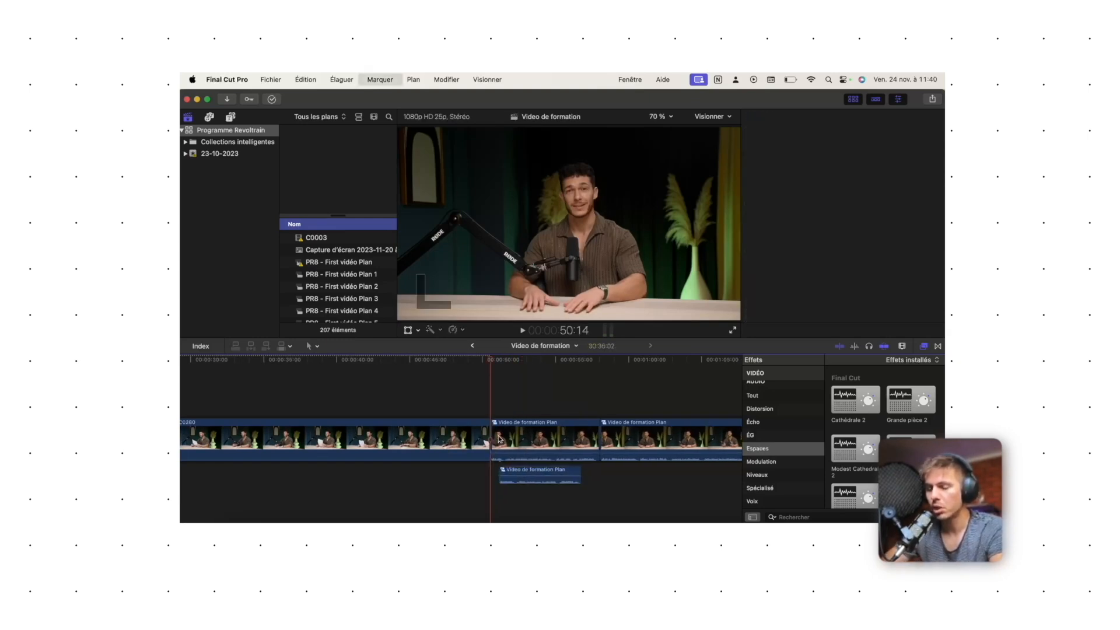
Undo the deletion, cut and audio move back to before the audio of the first clip after C0260 was detached
{"action": "key", "text": "super+z"}
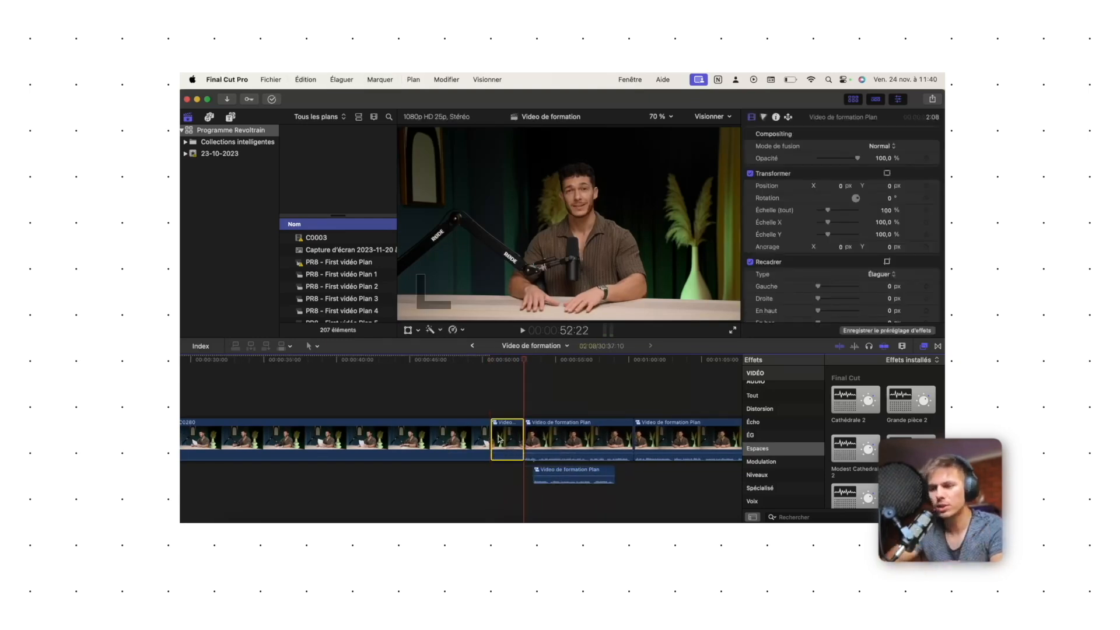
{"action": "key", "text": "super+z"}
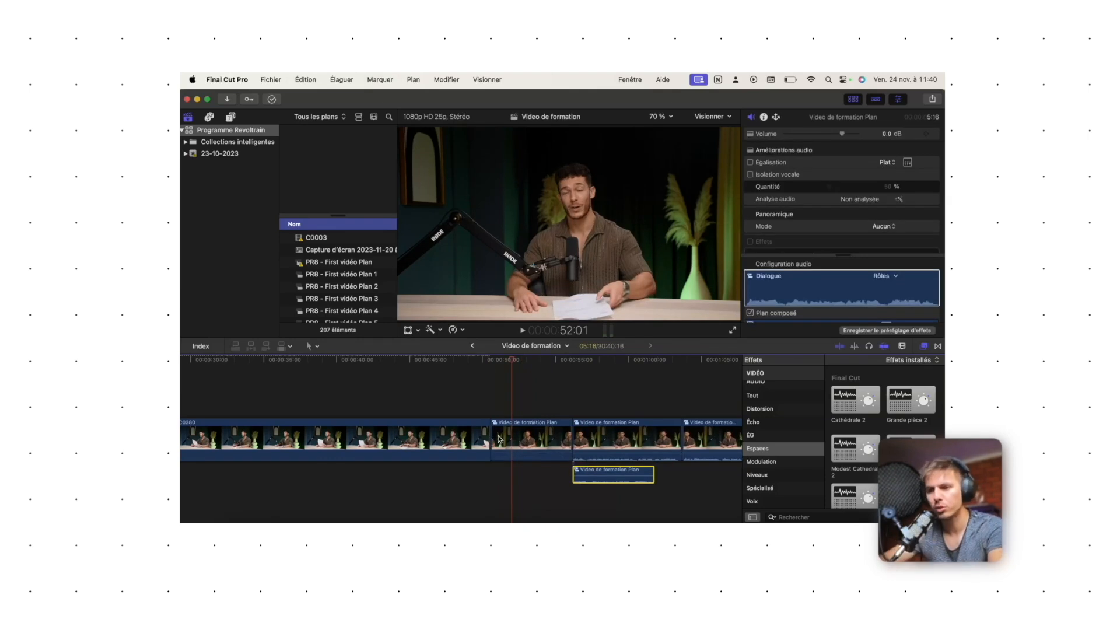
{"action": "key", "text": "super+z"}
{"action": "key", "text": "super+z"}
Expand the audio of the first Video de formation Plan clip after C0260
{"action": "left_click", "coordinate": [540, 443]}
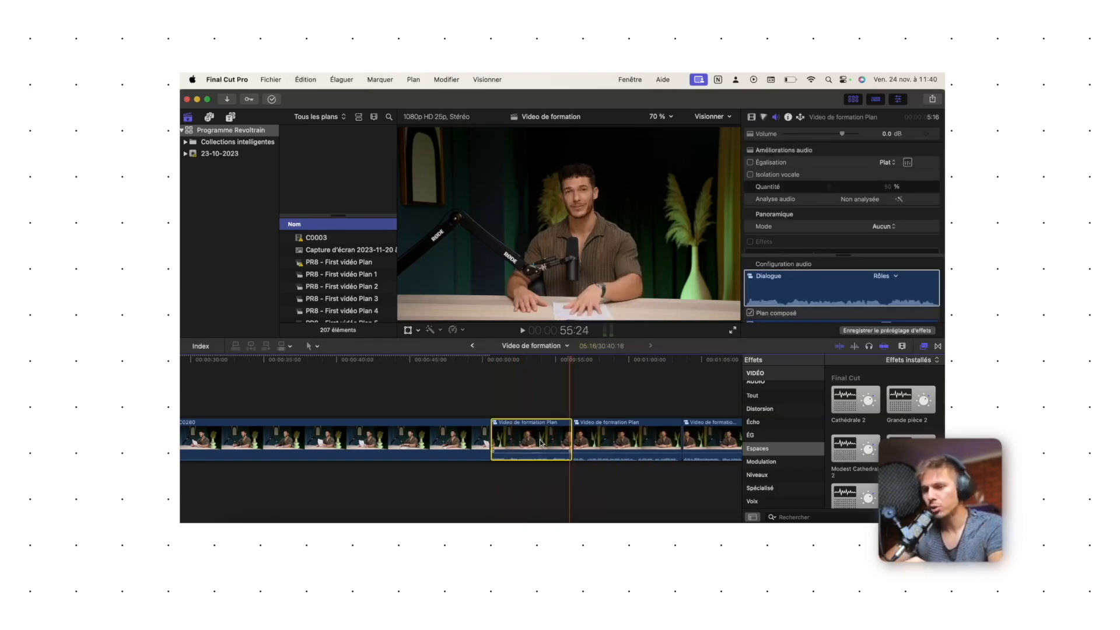
{"action": "right_click", "coordinate": [541, 443]}
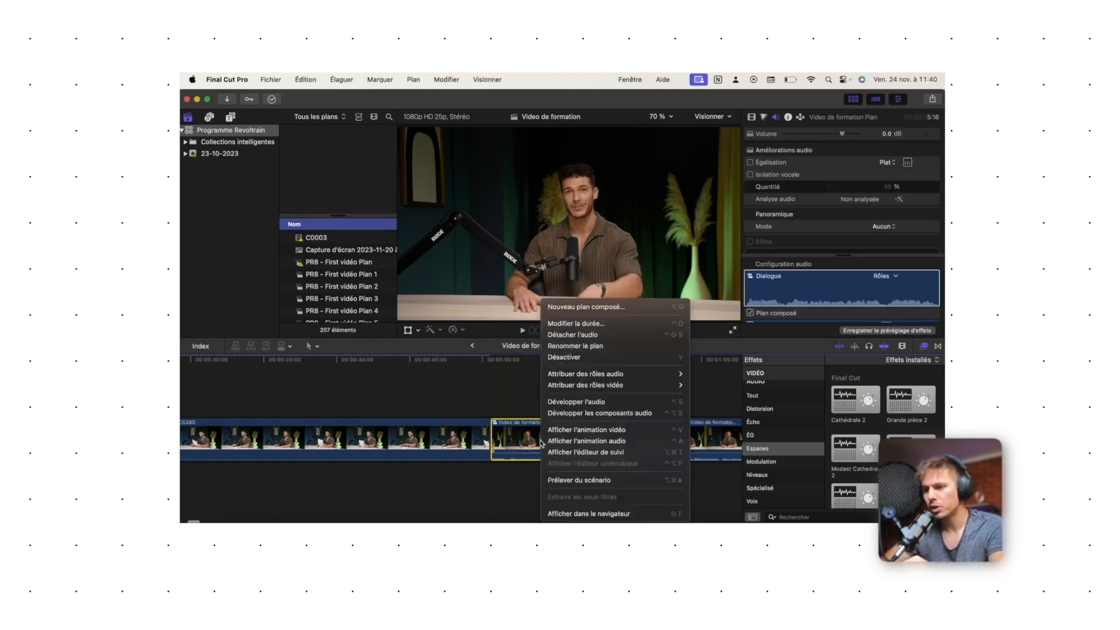
{"action": "left_click", "coordinate": [557, 403]}
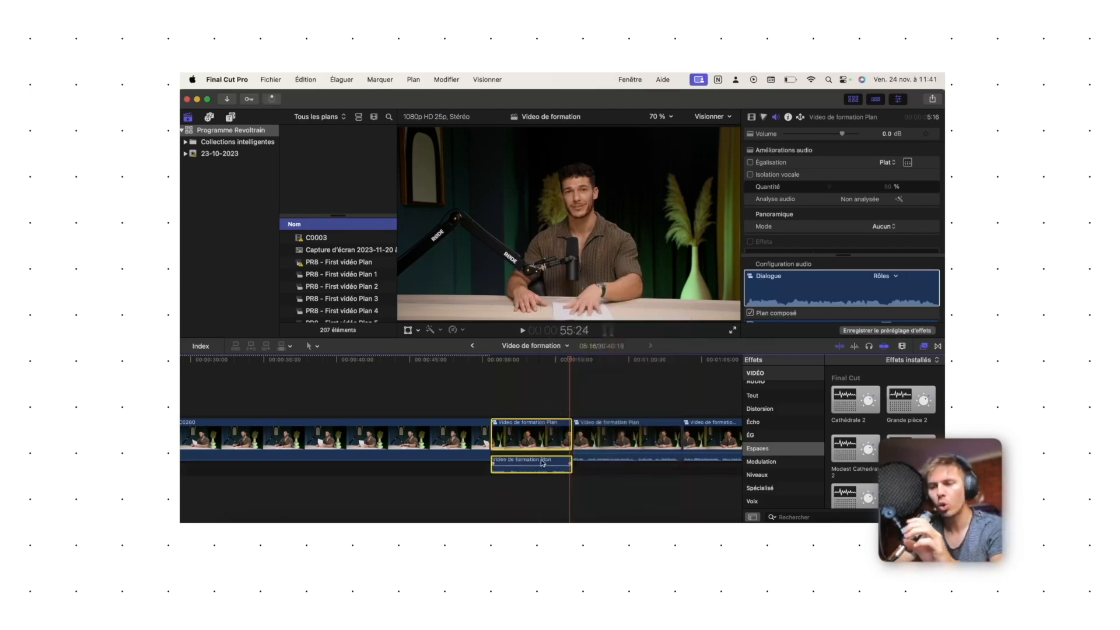
{"action": "key", "text": "super+equal"}
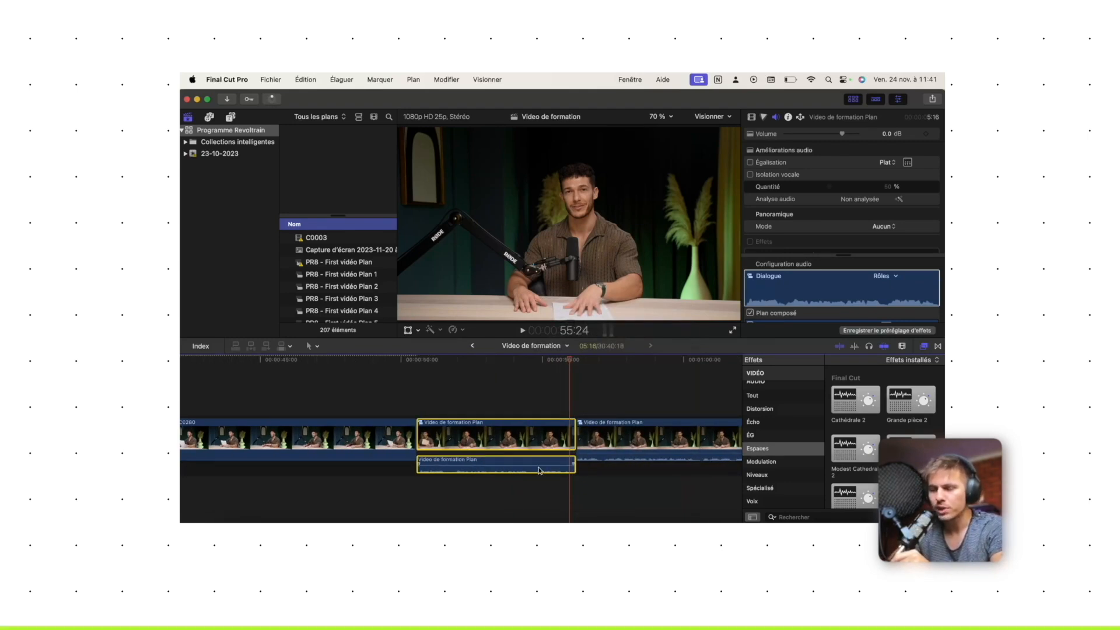
Try detaching the audio of the second Video de formation Plan clip after C0260, and undo it
{"action": "key", "text": "super+minus"}
{"action": "key", "text": "super+minus"}
{"action": "key", "text": "super+minus"}
{"action": "key", "text": "super+minus"}
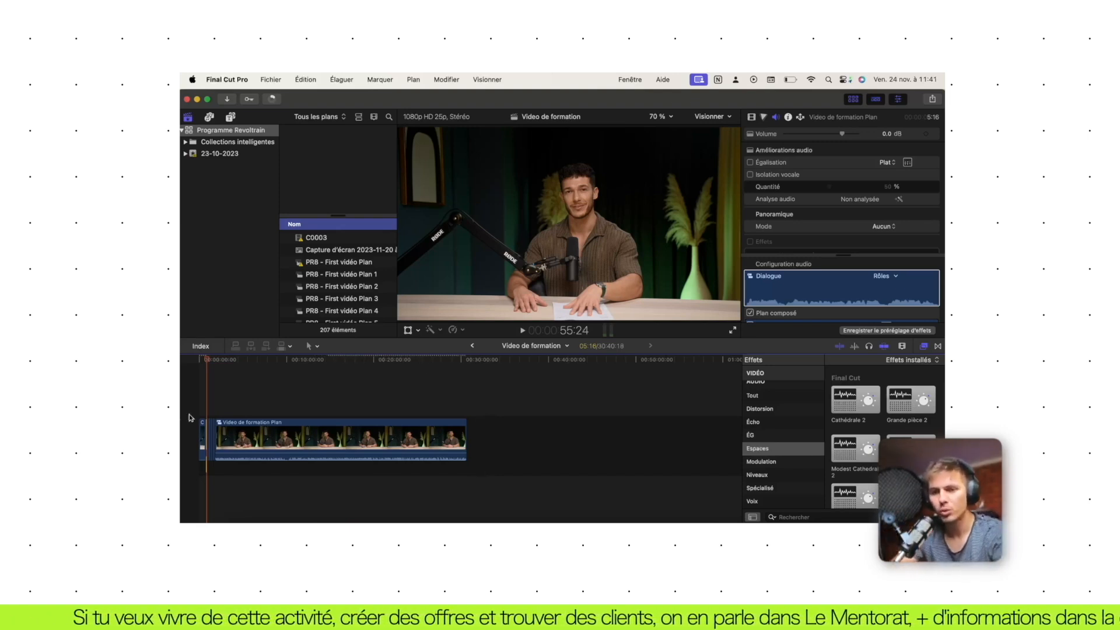
{"action": "key", "text": "super+equal"}
{"action": "key", "text": "super+equal"}
{"action": "key", "text": "super+equal"}
{"action": "left_click", "coordinate": [242, 415]}
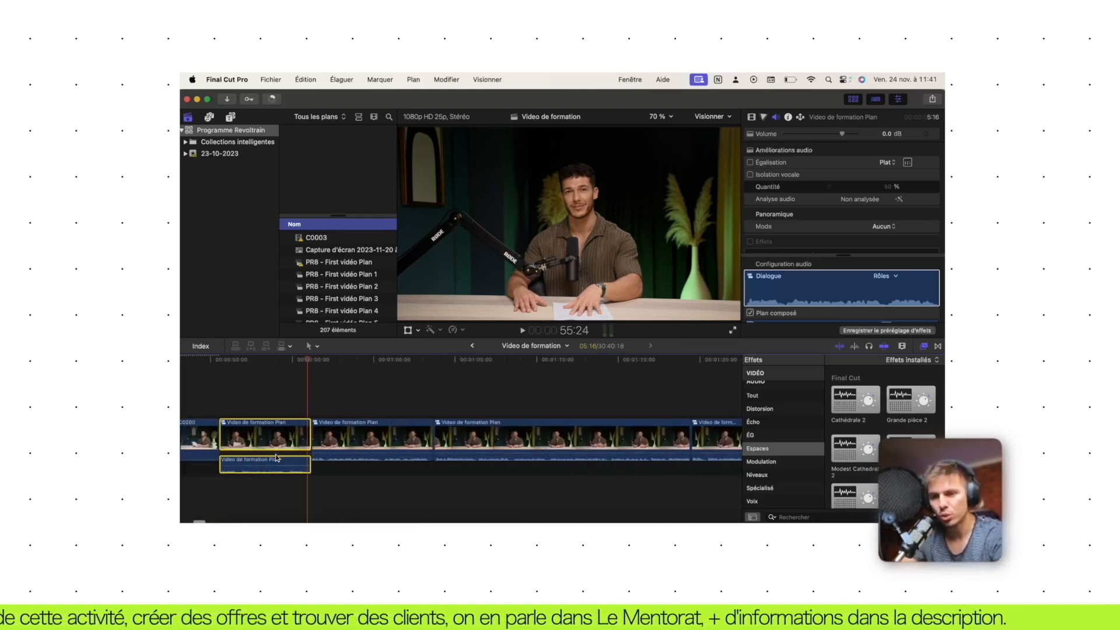
{"action": "right_click", "coordinate": [376, 449]}
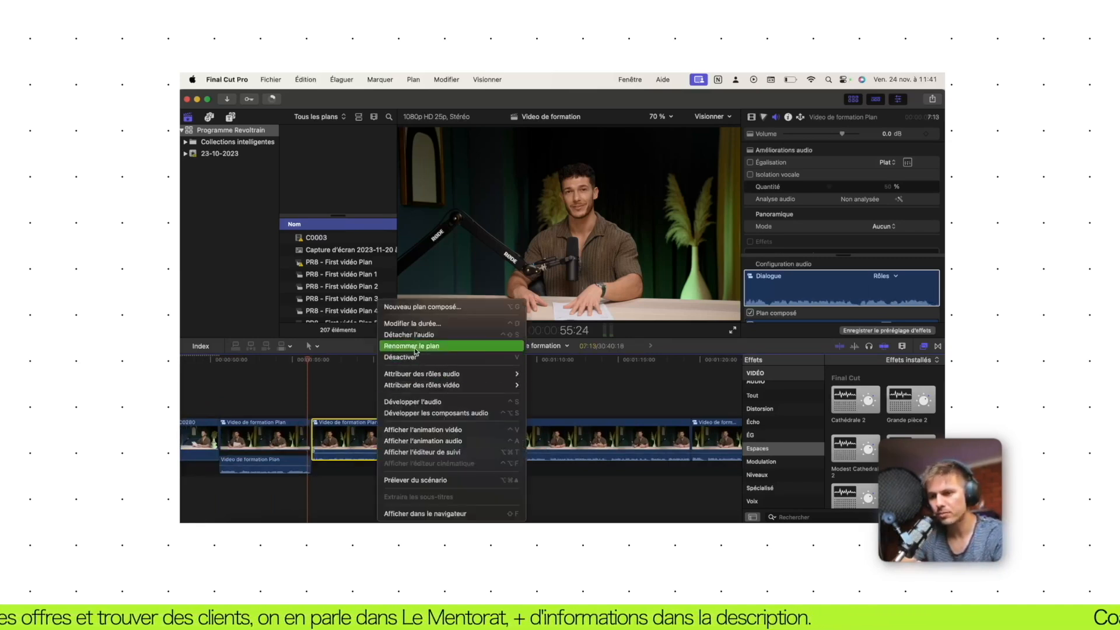
{"action": "left_click", "coordinate": [408, 344]}
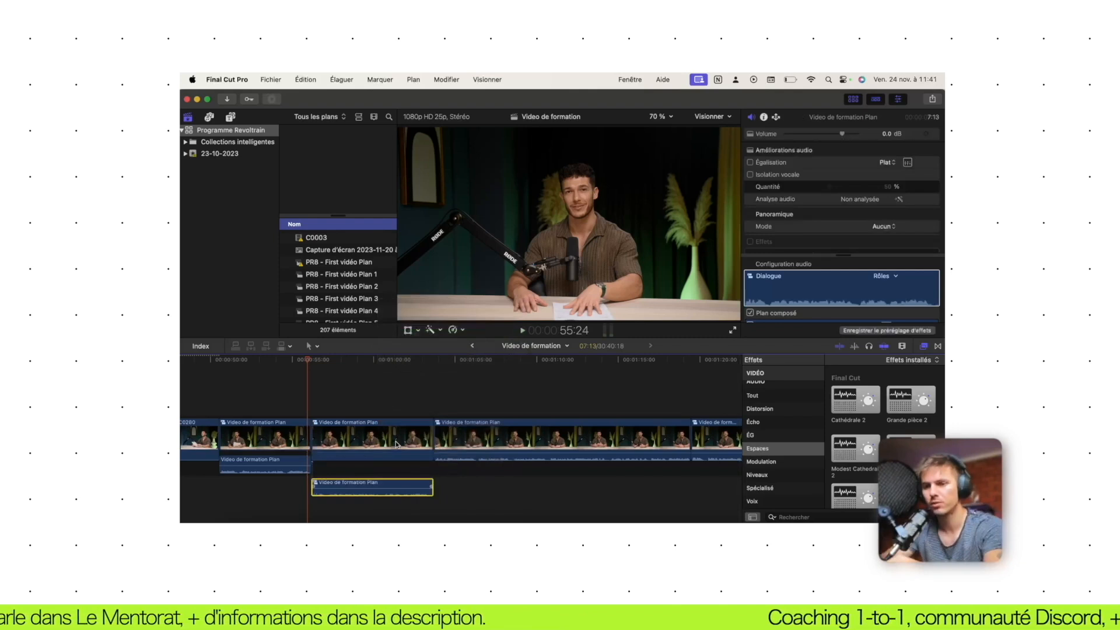
{"action": "left_click", "coordinate": [383, 415]}
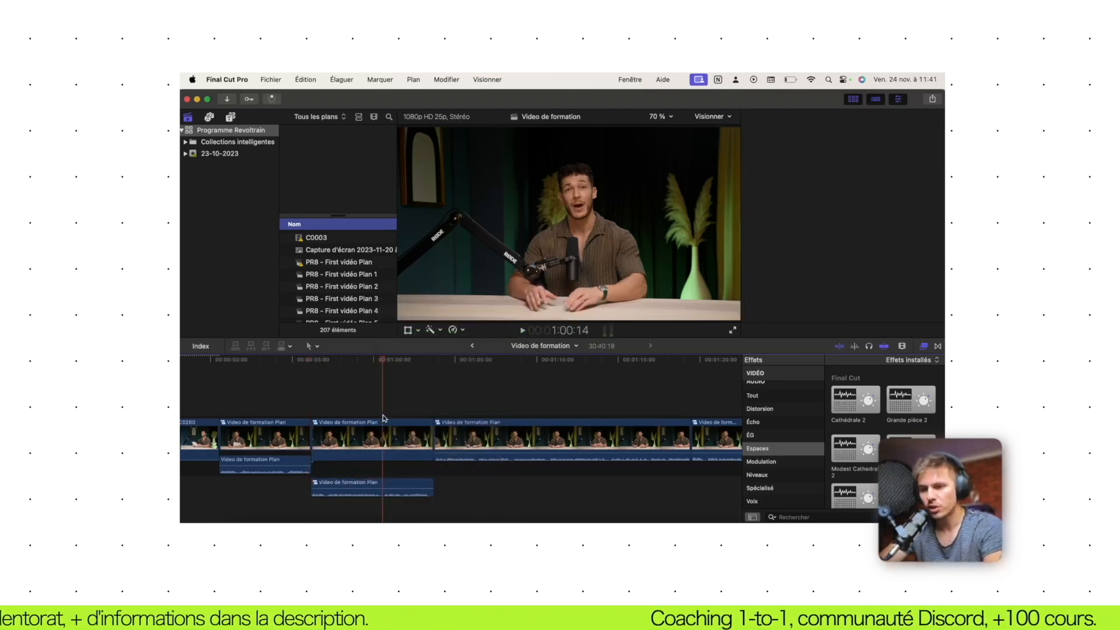
{"action": "key", "text": "super+z"}
Trim about 6 frames off the video end of the clip with expanded audio, keeping the audio's full length, and play back the cut
{"action": "left_click", "coordinate": [291, 433]}
{"action": "scroll", "coordinate": [316, 433], "scroll_direction": "left", "scroll_amount": 1}
{"action": "key", "text": "super+plus"}
{"action": "scroll", "coordinate": [274, 435], "scroll_direction": "left", "scroll_amount": 4}
{"action": "left_click", "coordinate": [368, 412]}
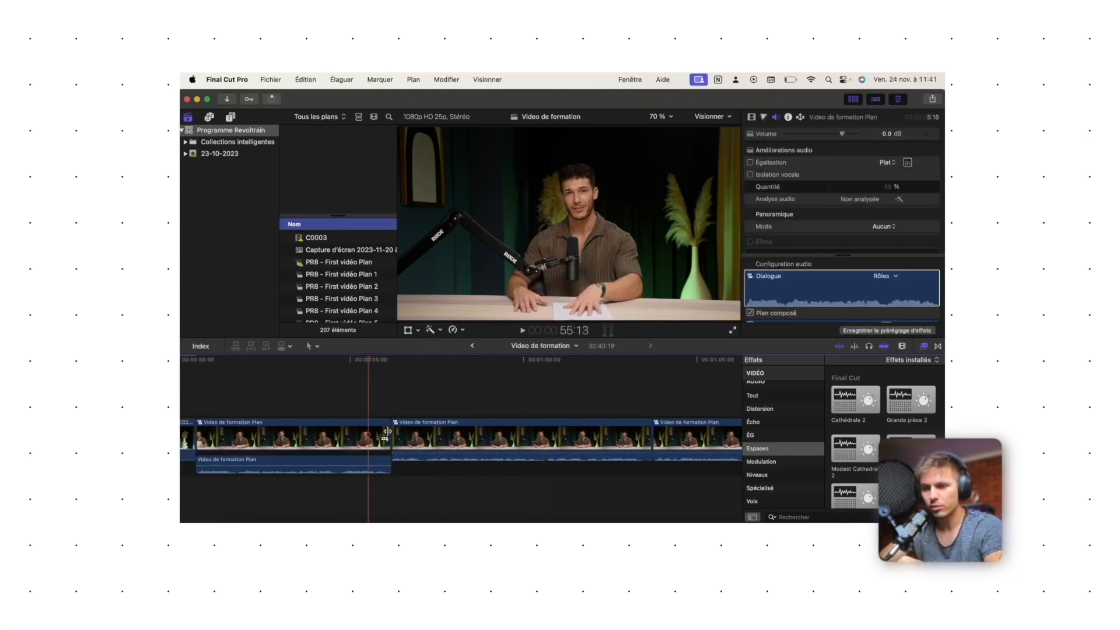
{"action": "key", "text": "super+plus"}
{"action": "key", "text": "super+plus"}
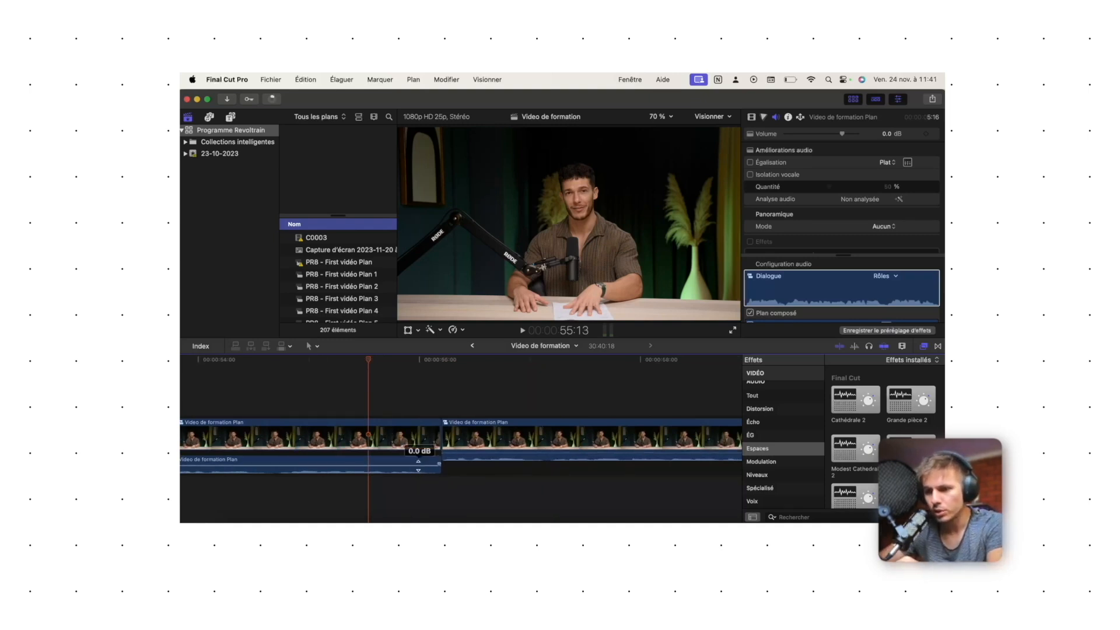
{"action": "left_click_drag", "start_coordinate": [439, 435], "coordinate": [412, 437]}
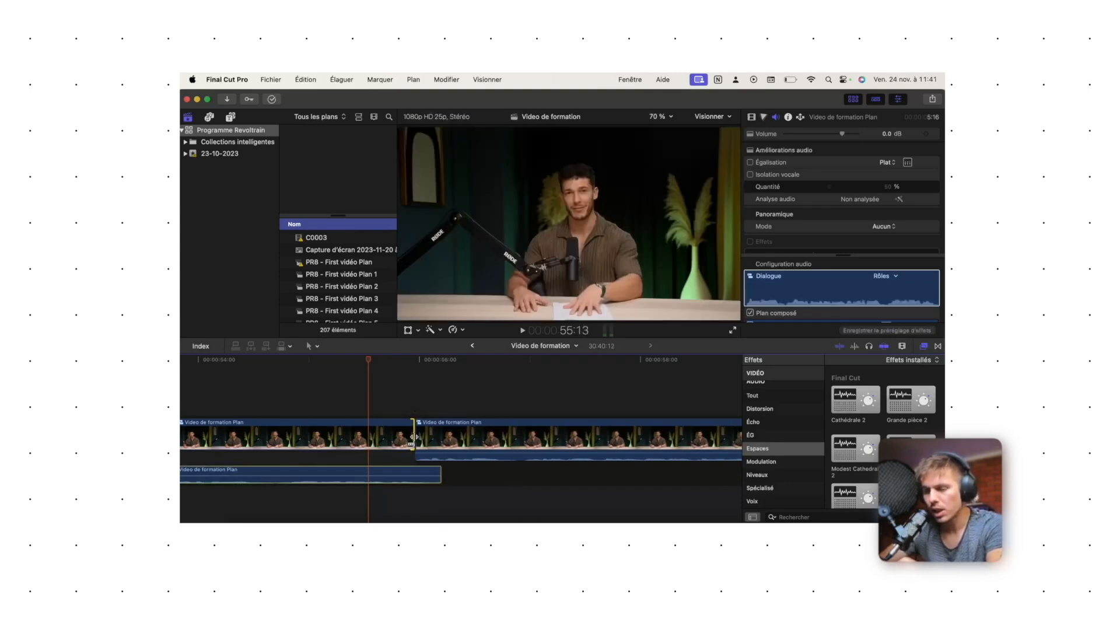
{"action": "key", "text": "space"}
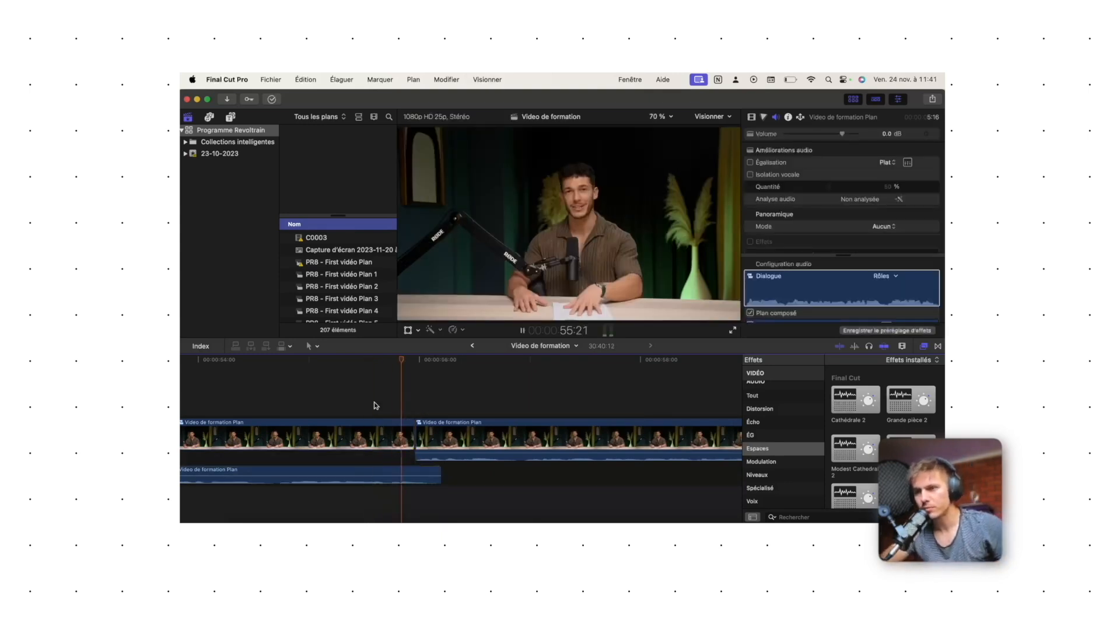
{"action": "key", "text": "space"}
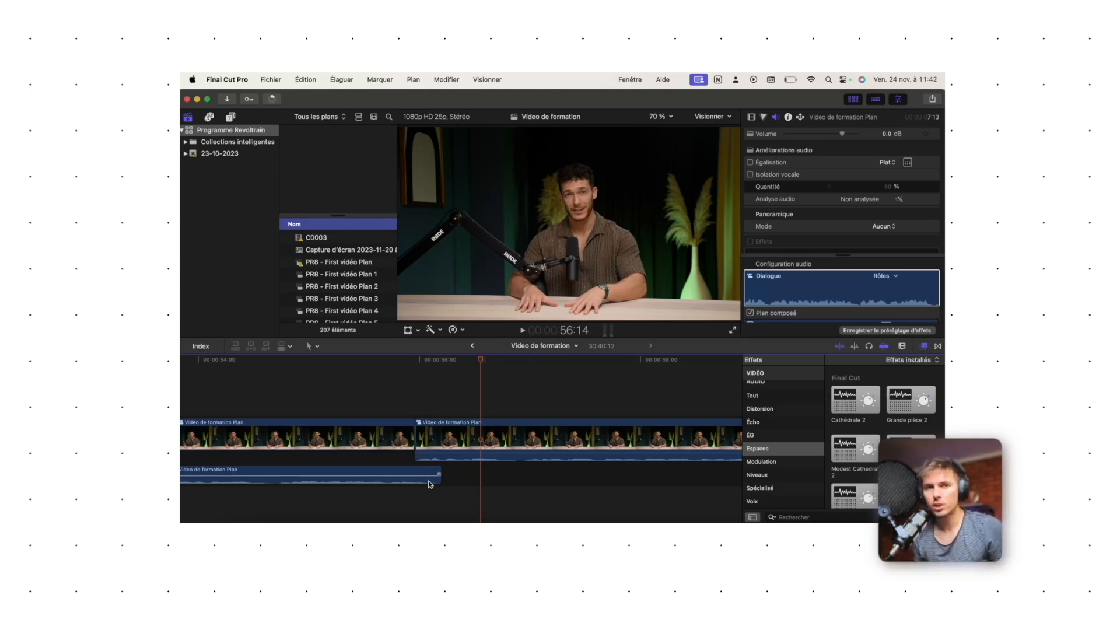
Collapse the expanded audio of the first Video de formation Plan clip after C0260
{"action": "key", "text": "super+minus"}
{"action": "left_click", "coordinate": [426, 448]}
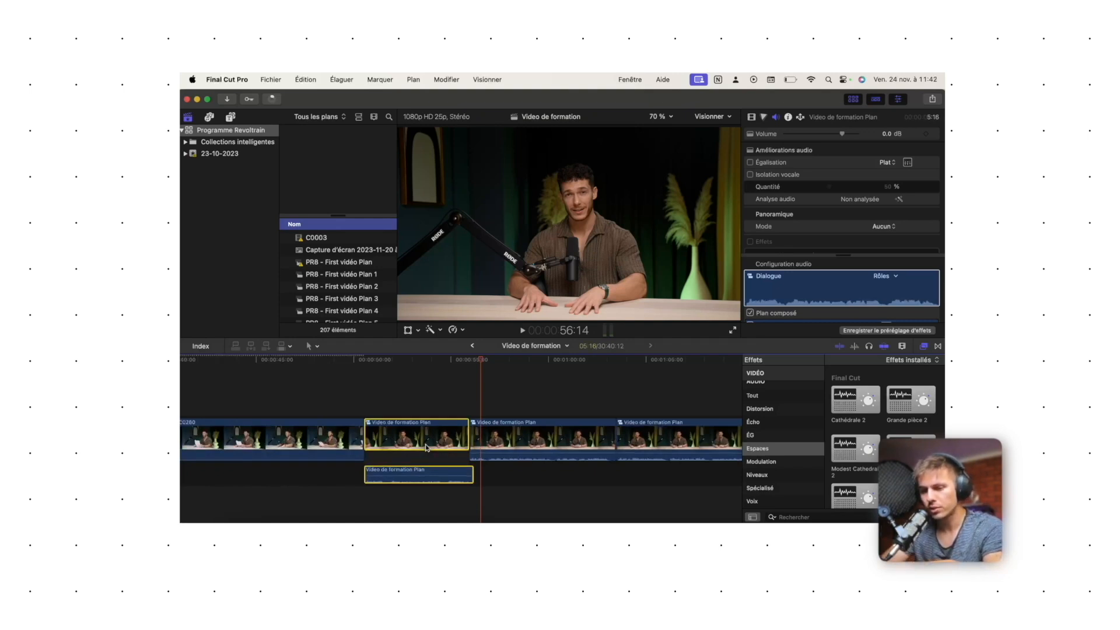
{"action": "right_click", "coordinate": [427, 447]}
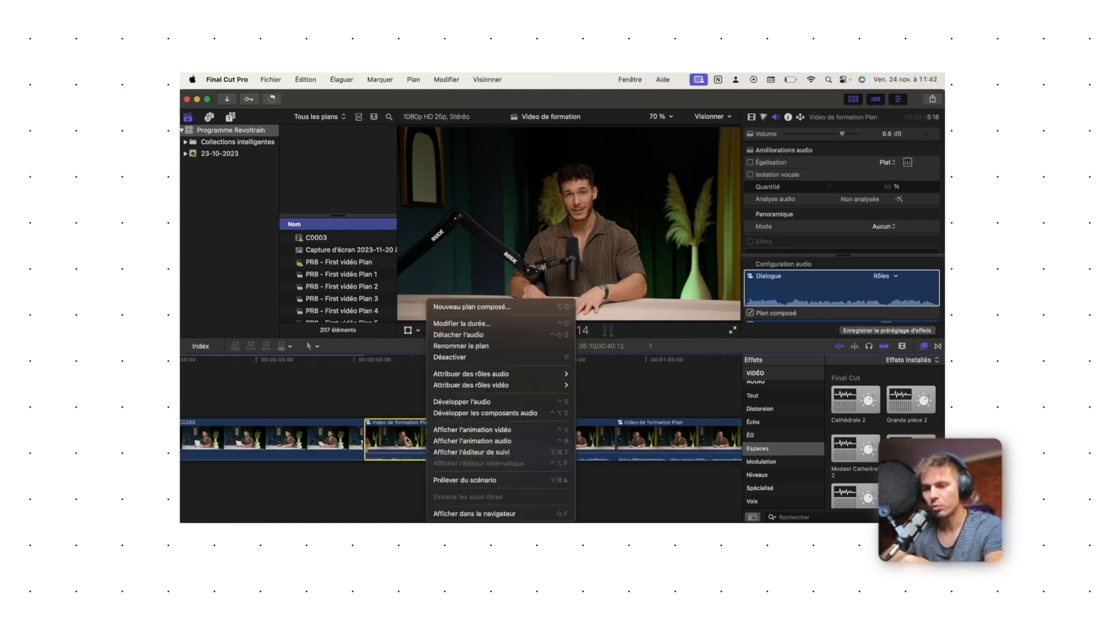
{"action": "left_click", "coordinate": [456, 403]}
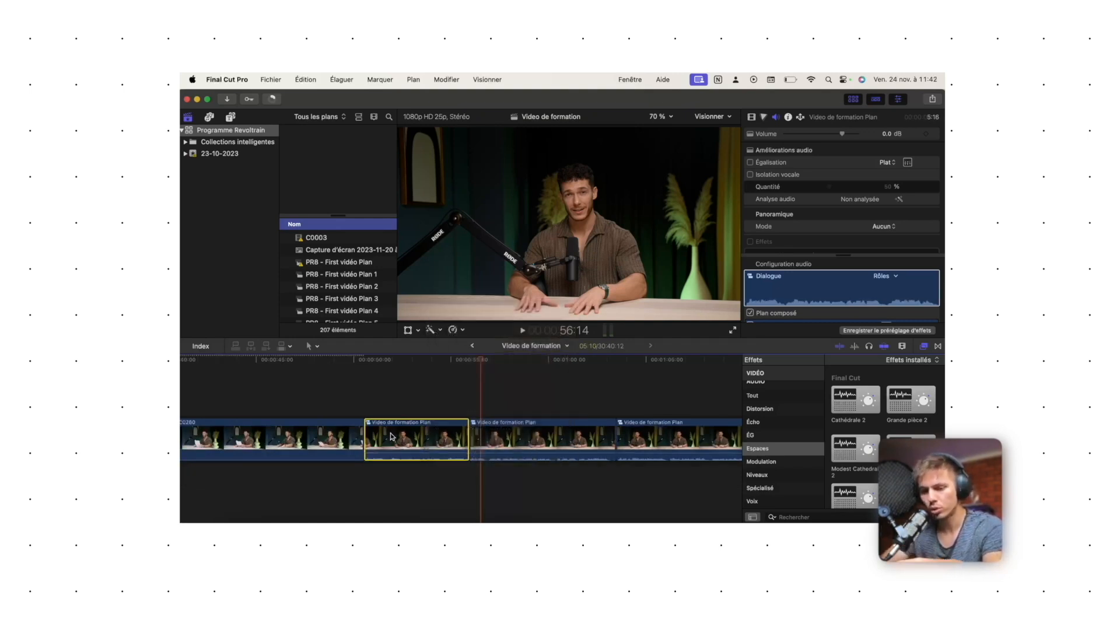
{"action": "key", "text": "super+z"}
Expand the audio of all the Video de formation Plan clips after C0260
{"action": "key", "text": "super+minus"}
{"action": "key", "text": "super+minus"}
{"action": "key", "text": "super+minus"}
{"action": "key", "text": "super+minus"}
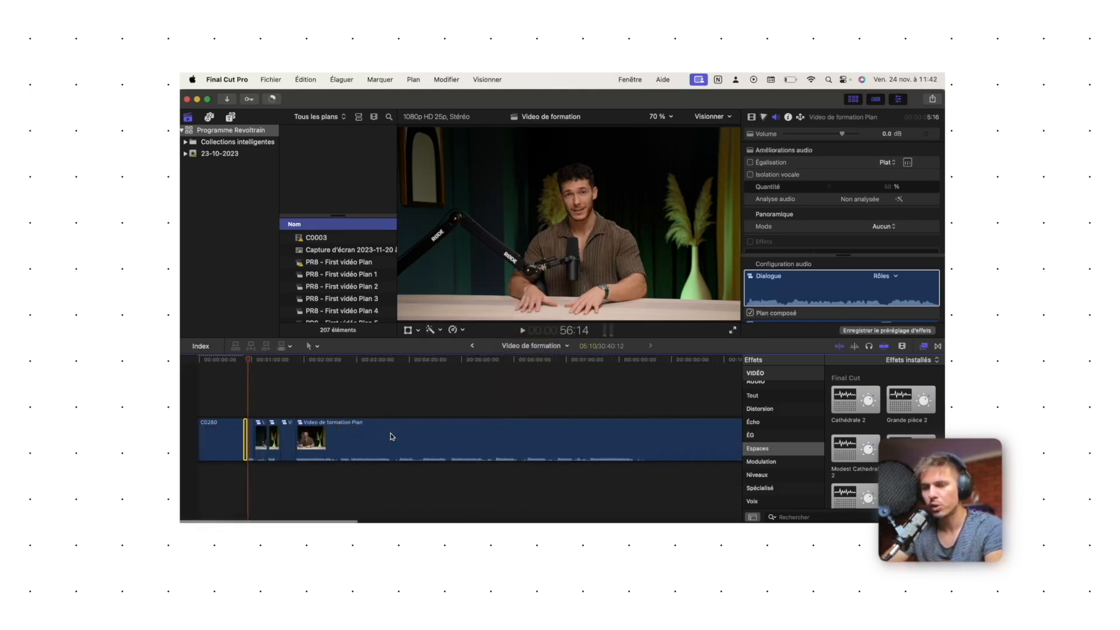
{"action": "left_click_drag", "start_coordinate": [492, 382], "coordinate": [250, 451]}
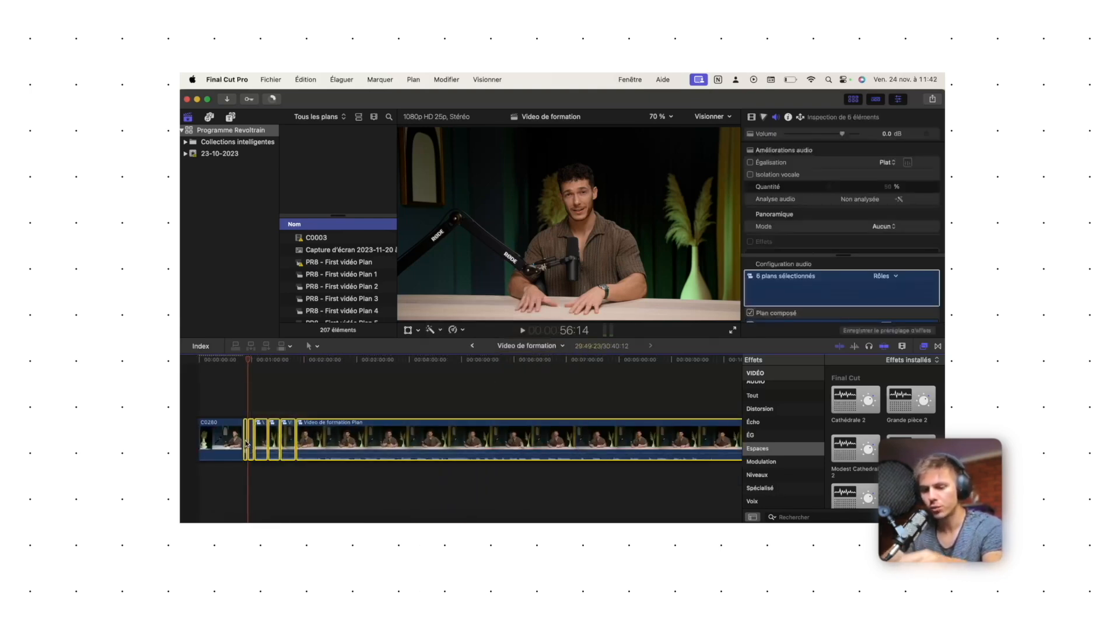
{"action": "key", "text": "ctrl+shift+s"}
{"action": "left_click", "coordinate": [241, 404]}
Split the first Video de formation Plan clip near 54:18, trim 6 frames off its first part's video end without shortening the audio, and play back
{"action": "key", "text": "super+plus"}
{"action": "key", "text": "super+plus"}
{"action": "key", "text": "super+plus"}
{"action": "key", "text": "super+plus"}
{"action": "key", "text": "super+plus"}
{"action": "key", "text": "super+plus"}
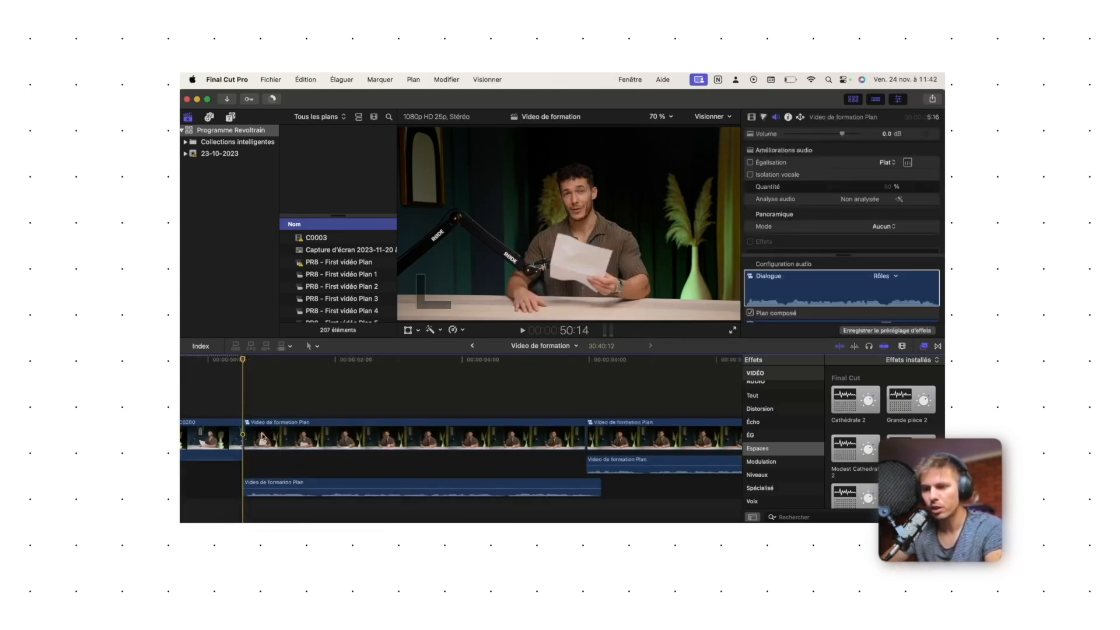
{"action": "scroll", "coordinate": [391, 464], "scroll_direction": "right", "scroll_amount": 3}
{"action": "key", "text": "b"}
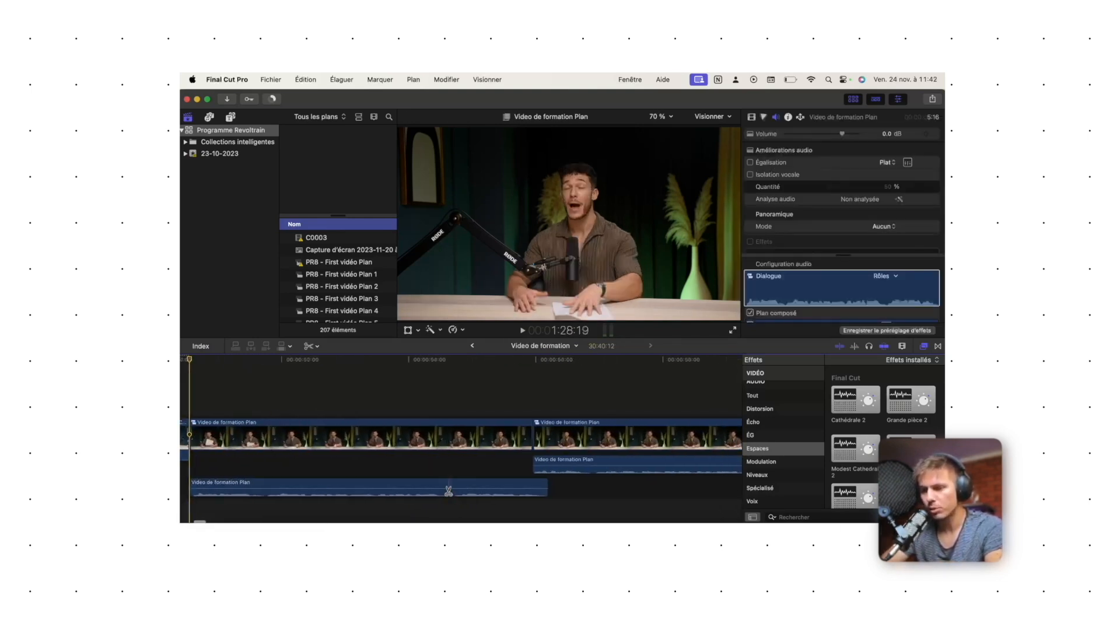
{"action": "left_click", "coordinate": [453, 484]}
{"action": "key", "text": "a"}
{"action": "left_click_drag", "start_coordinate": [453, 438], "coordinate": [437, 435]}
{"action": "left_click", "coordinate": [396, 400]}
{"action": "key", "text": "space"}
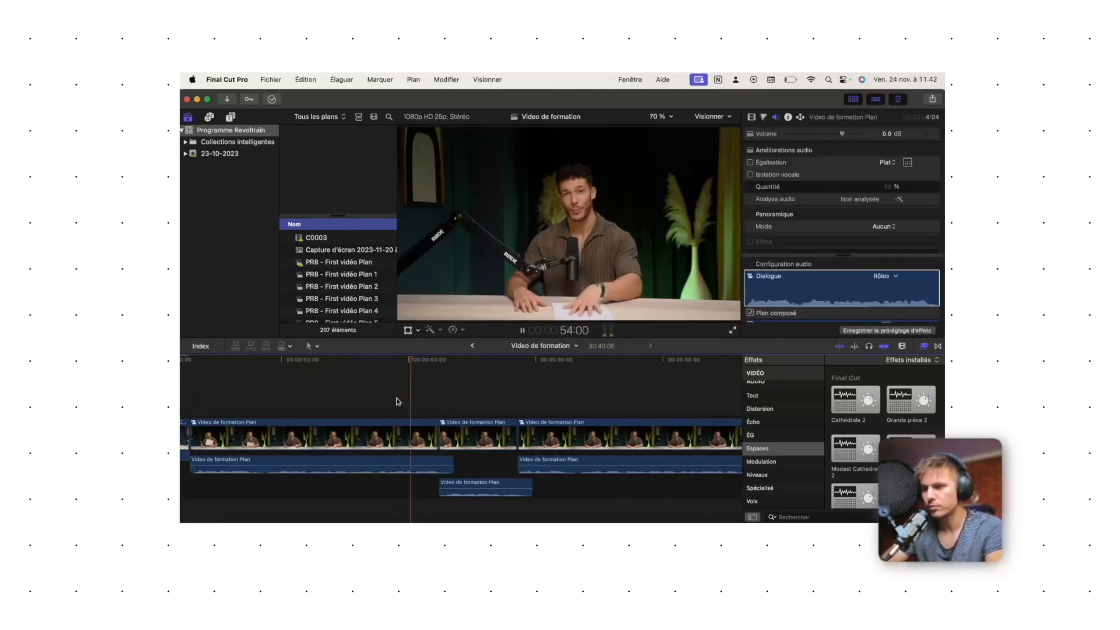
Split the clip starting near 56 seconds at about 1:00, trim 7 frames off the first part's video end only, and play it back
{"action": "scroll", "coordinate": [395, 401], "scroll_direction": "right", "scroll_amount": 8}
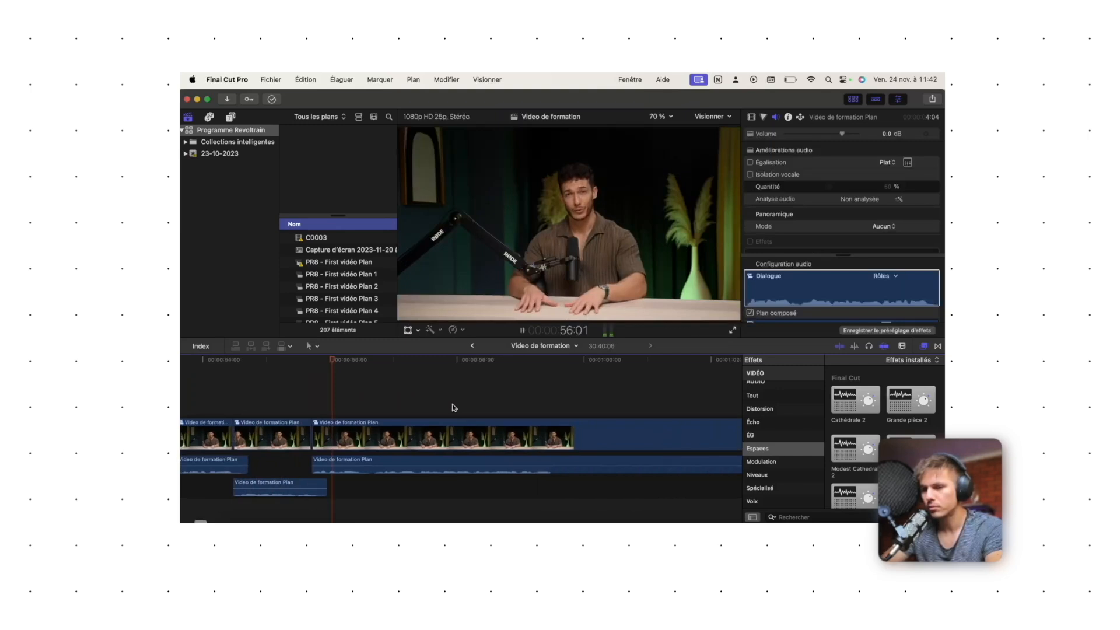
{"action": "scroll", "coordinate": [452, 406], "scroll_direction": "right", "scroll_amount": 3}
{"action": "key", "text": "space"}
{"action": "key", "text": "b"}
{"action": "left_click", "coordinate": [517, 461]}
{"action": "key", "text": "a"}
{"action": "left_click_drag", "start_coordinate": [514, 437], "coordinate": [498, 436]}
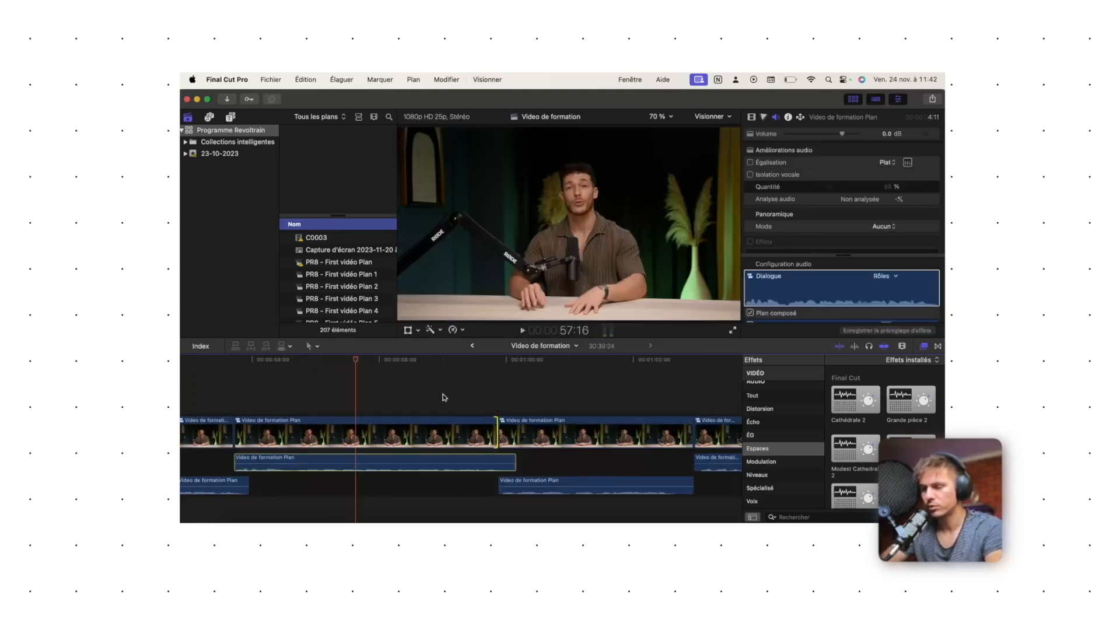
{"action": "left_click", "coordinate": [442, 397]}
{"action": "key", "text": "space"}
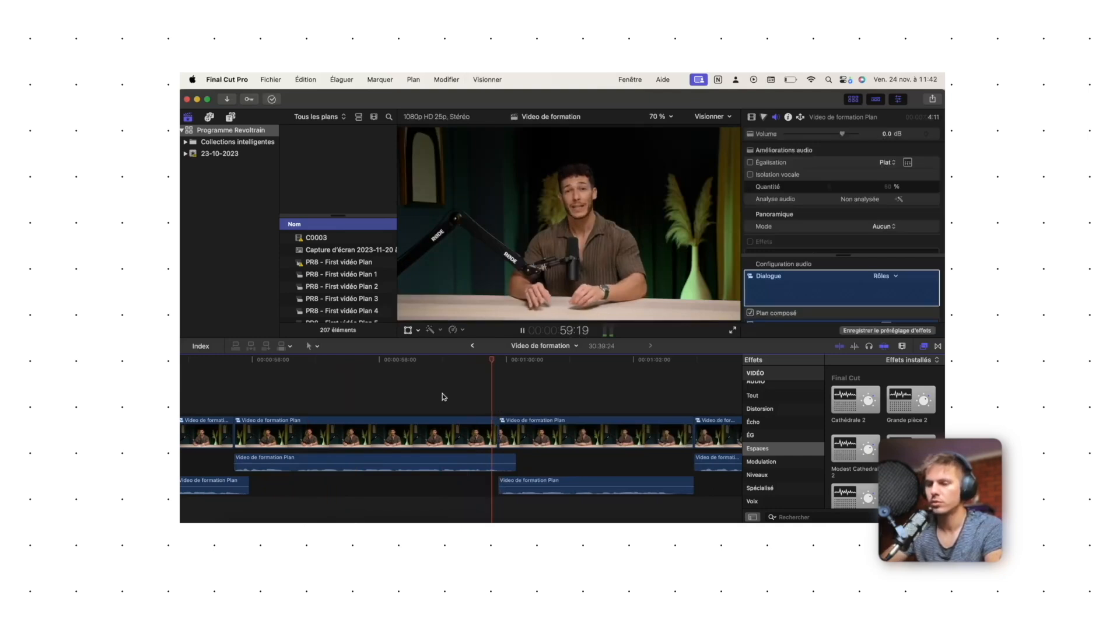
Trim about 11 frames off the video end of the clip before the 1:02 cut, keeping its audio's full length
{"action": "scroll", "coordinate": [540, 410], "scroll_direction": "right", "scroll_amount": 3}
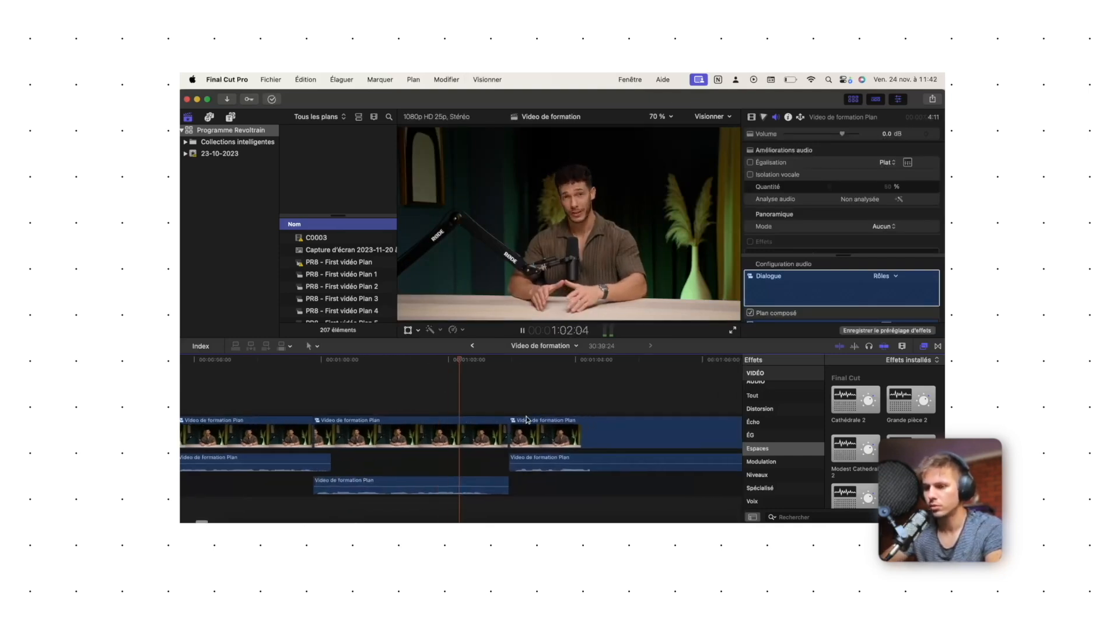
{"action": "left_click_drag", "start_coordinate": [506, 437], "coordinate": [480, 434]}
{"action": "left_click", "coordinate": [483, 405]}
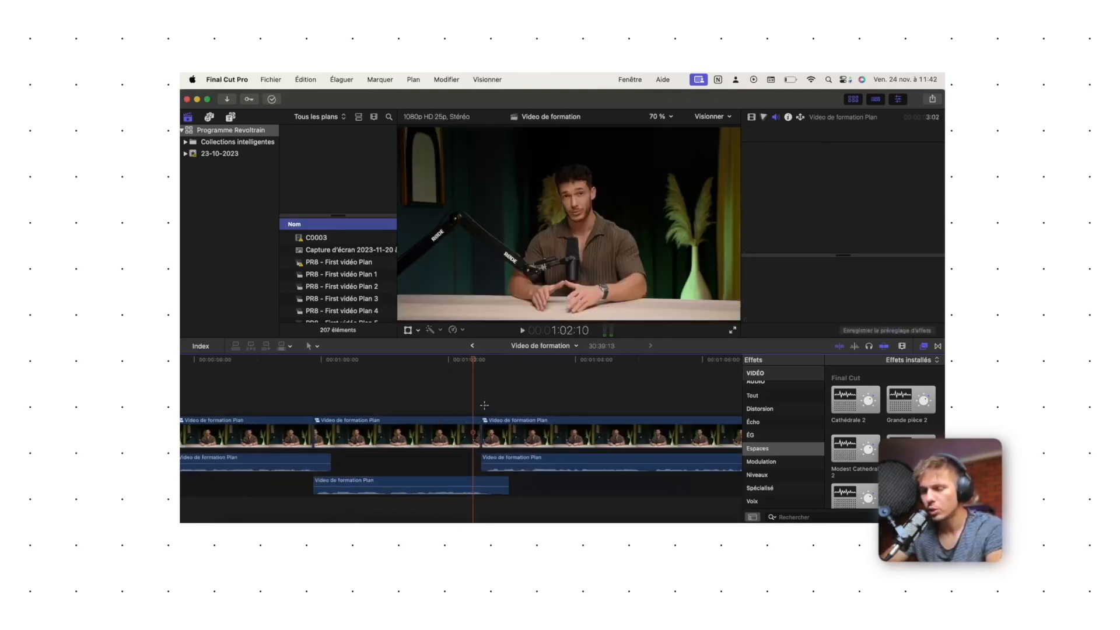
Try trimming the start of the expanded audio after the 1:02 cut by about 2 frames, and undo it
{"action": "key", "text": "super+="}
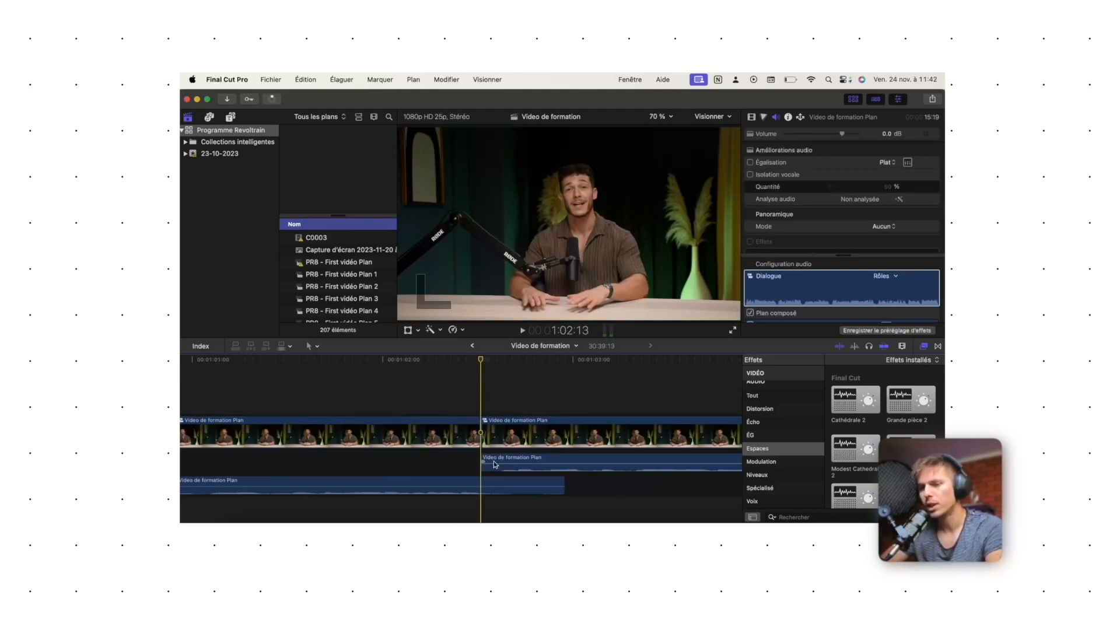
{"action": "left_click_drag", "start_coordinate": [484, 461], "coordinate": [499, 461]}
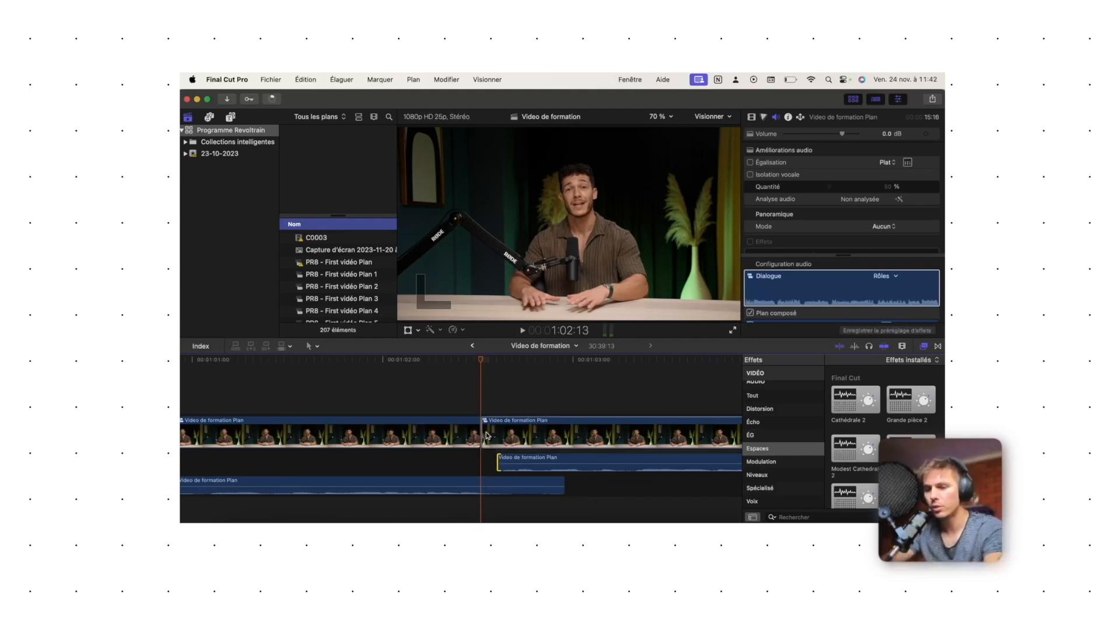
{"action": "key", "text": "super+z"}
Trim 3 frames off the video start of the clip after the 1:02 cut, leaving its audio start in place, and play it back
{"action": "left_click_drag", "start_coordinate": [485, 439], "coordinate": [502, 434]}
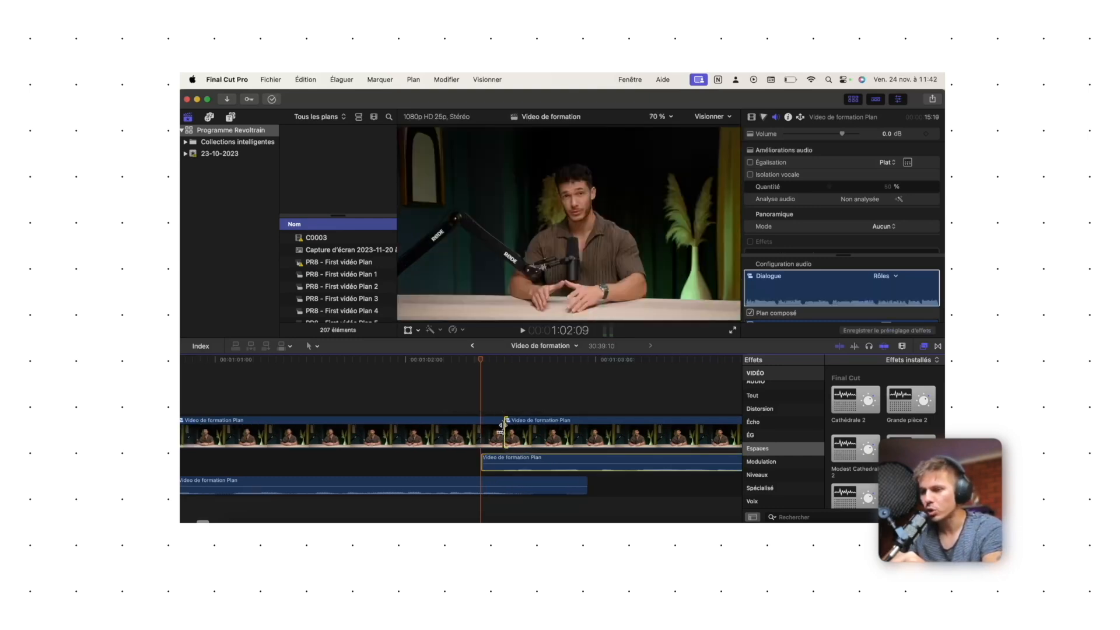
{"action": "key", "text": "super+equal"}
{"action": "key", "text": "super+equal"}
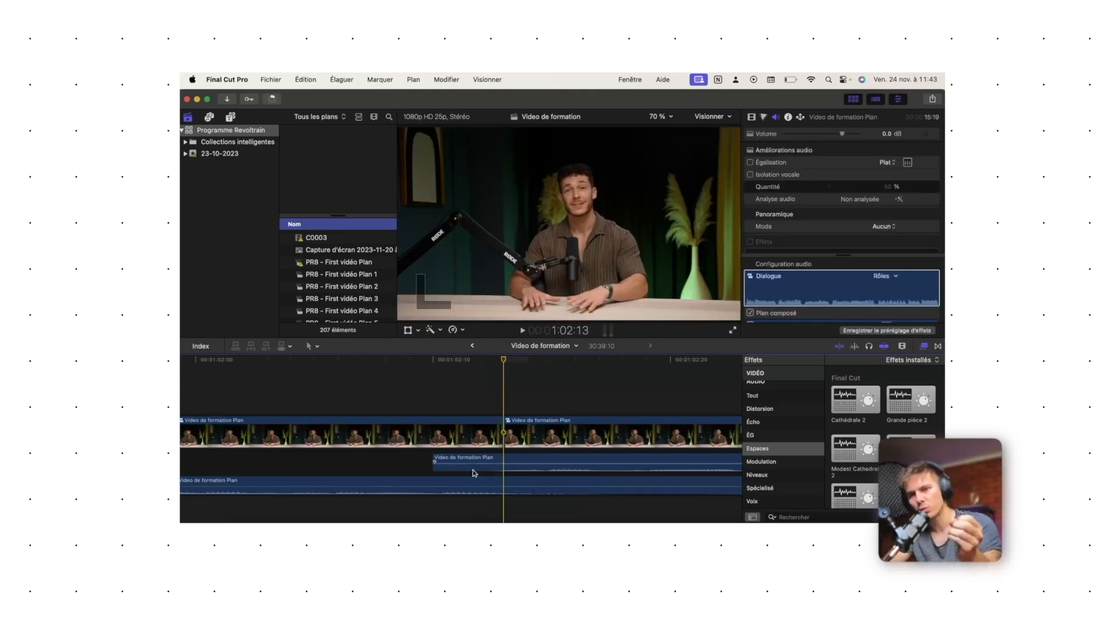
{"action": "key", "text": "super+minus"}
{"action": "key", "text": "super+minus"}
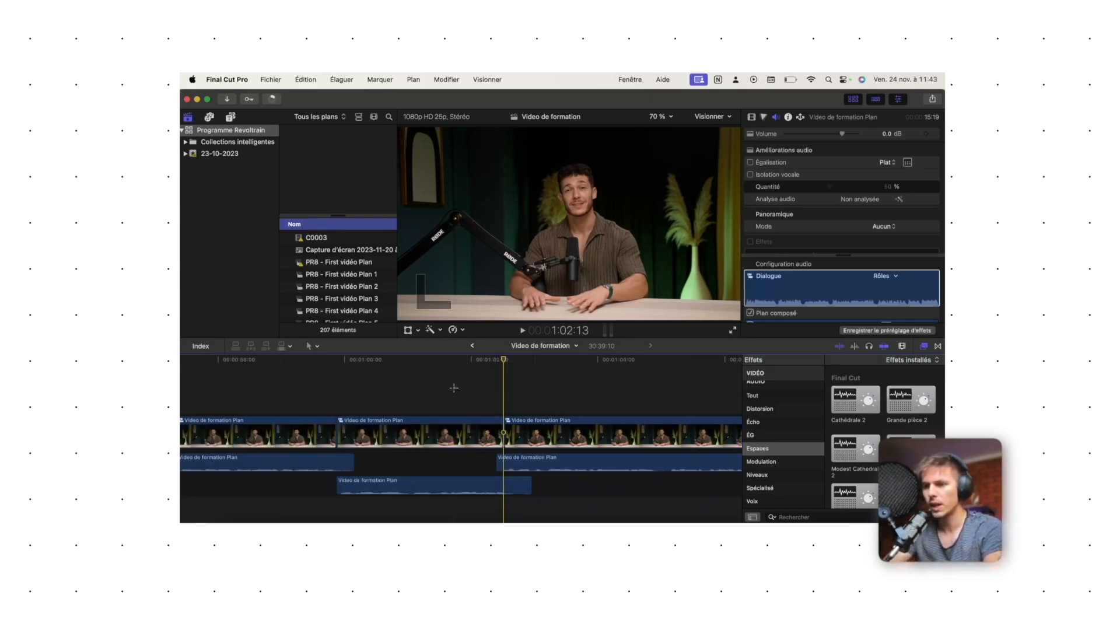
{"action": "key", "text": "space"}
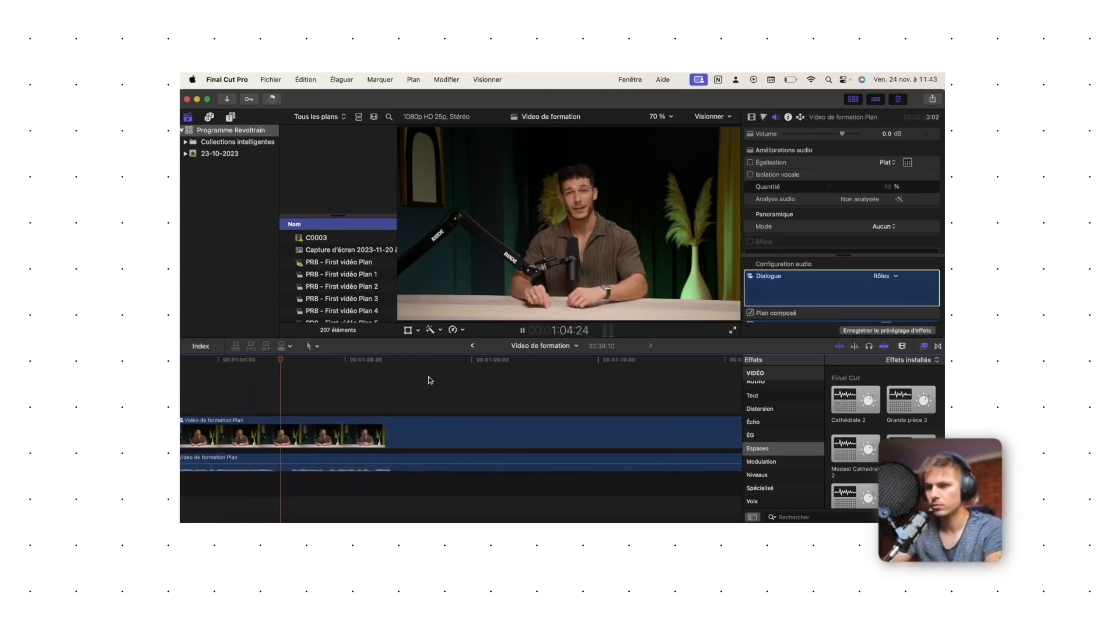
Split the clip that follows the 1:02 cut, trim 6 frames off the first part's video end while keeping its audio, and play back
{"action": "key", "text": "space"}
{"action": "key", "text": "space"}
{"action": "key", "text": "space"}
{"action": "key", "text": "b"}
{"action": "left_click", "coordinate": [567, 464]}
{"action": "key", "text": "a"}
{"action": "left_click_drag", "start_coordinate": [565, 425], "coordinate": [550, 426]}
{"action": "left_click", "coordinate": [496, 389]}
{"action": "key", "text": "space"}
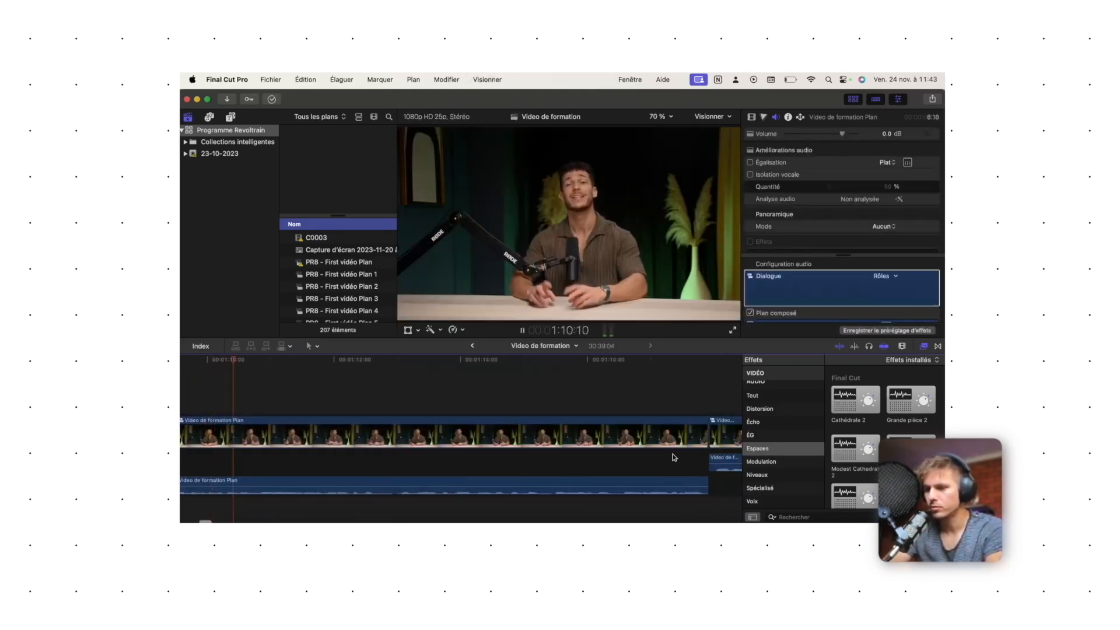
Overlap the audio at the cut near 1:18 by trimming about 3 frames of video on each side, and play the cut
{"action": "left_click_drag", "start_coordinate": [708, 439], "coordinate": [712, 436]}
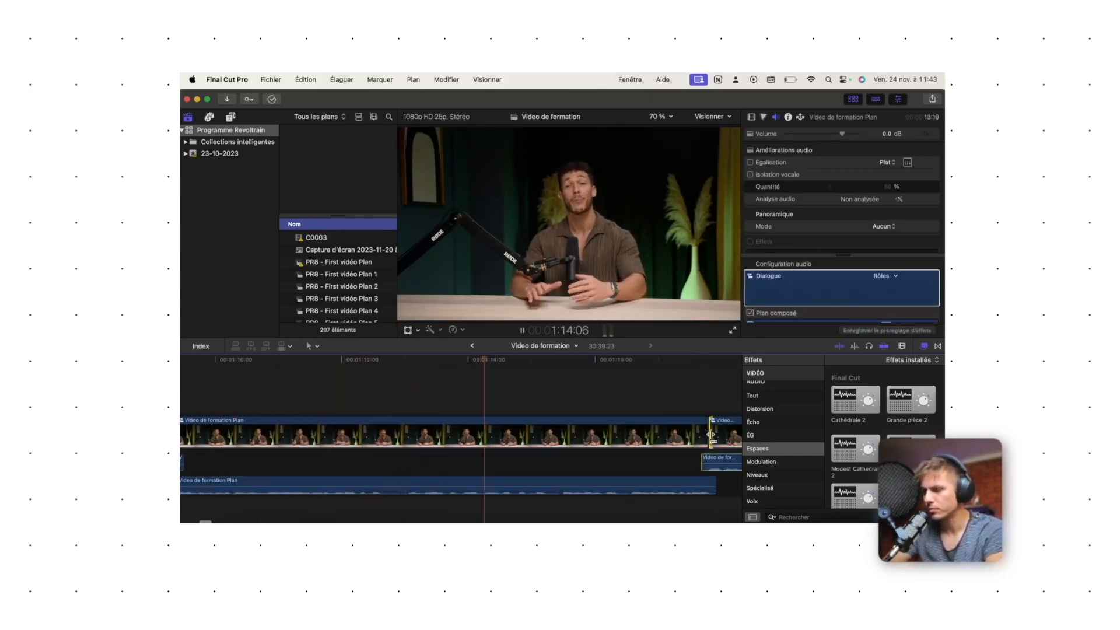
{"action": "left_click", "coordinate": [534, 394]}
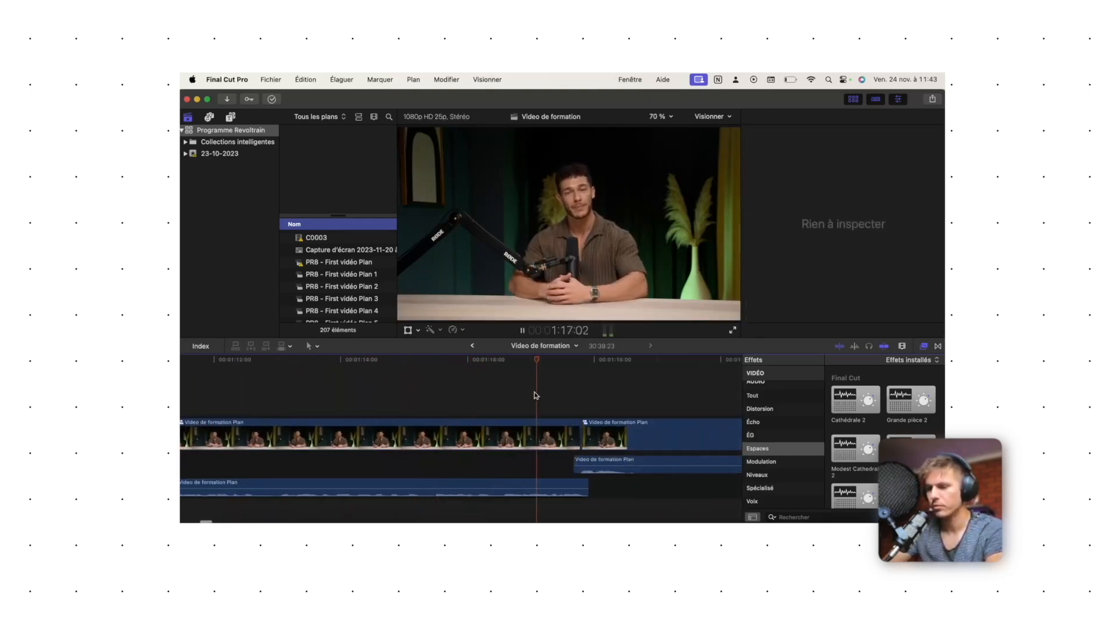
Split the clip starting near 1:18 at about 1:24 and trim 7 frames off the first part's video end, keeping the audio's full length
{"action": "key", "text": "b"}
{"action": "left_click", "coordinate": [621, 461]}
{"action": "key", "text": "a"}
{"action": "left_click_drag", "start_coordinate": [621, 434], "coordinate": [604, 435]}
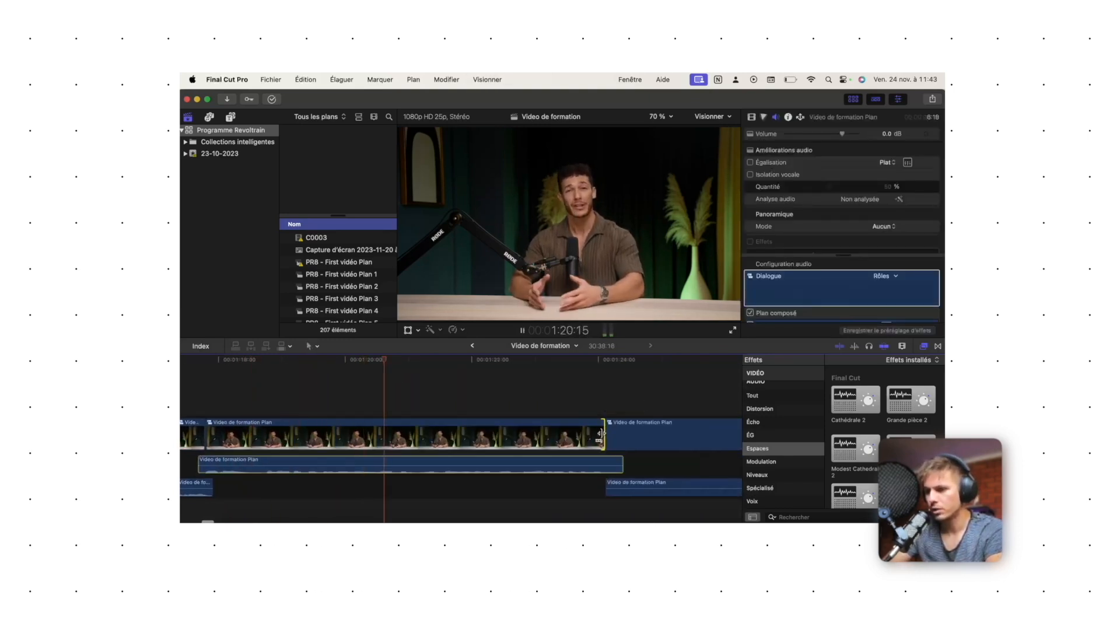
{"action": "scroll", "coordinate": [601, 435], "scroll_direction": "right", "scroll_amount": 2}
{"action": "scroll", "coordinate": [600, 434], "scroll_direction": "right", "scroll_amount": 4}
{"action": "key", "text": "space"}
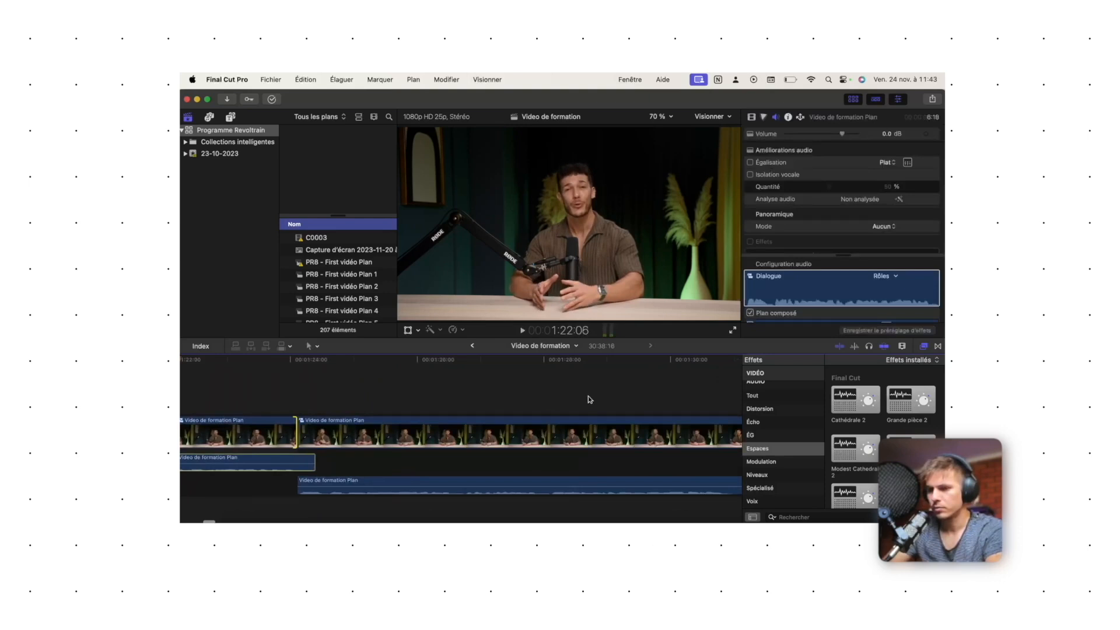
Split the clip starting near 1:31 at about 1:36 and trim 8 frames off the first part's video end, keeping the audio's full length
{"action": "scroll", "coordinate": [589, 400], "scroll_direction": "right", "scroll_amount": 2}
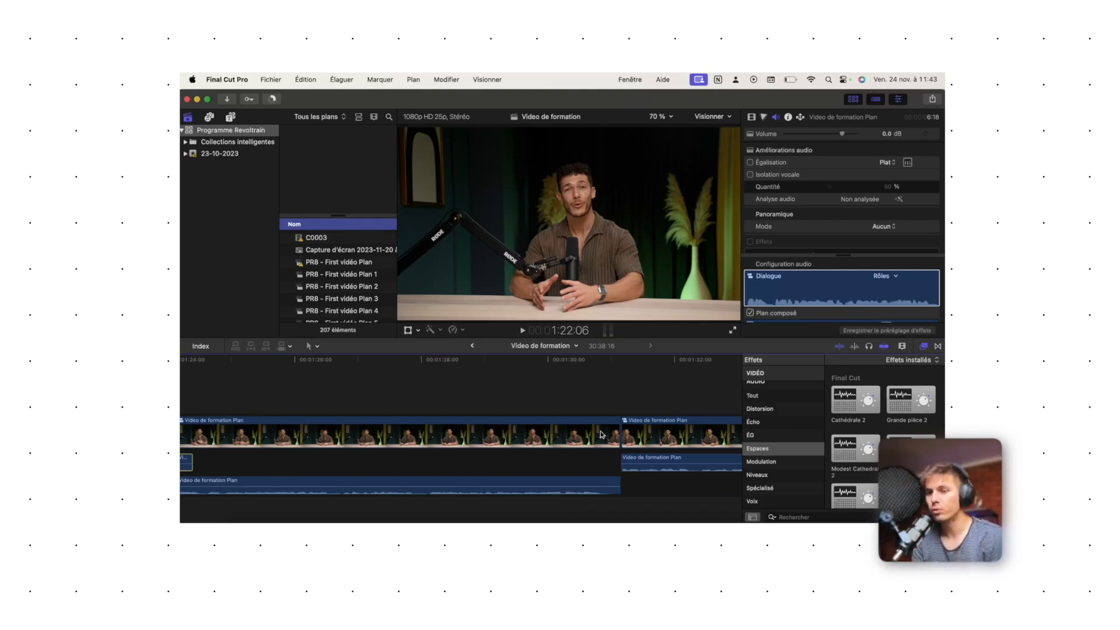
{"action": "scroll", "coordinate": [601, 434], "scroll_direction": "right", "scroll_amount": 10}
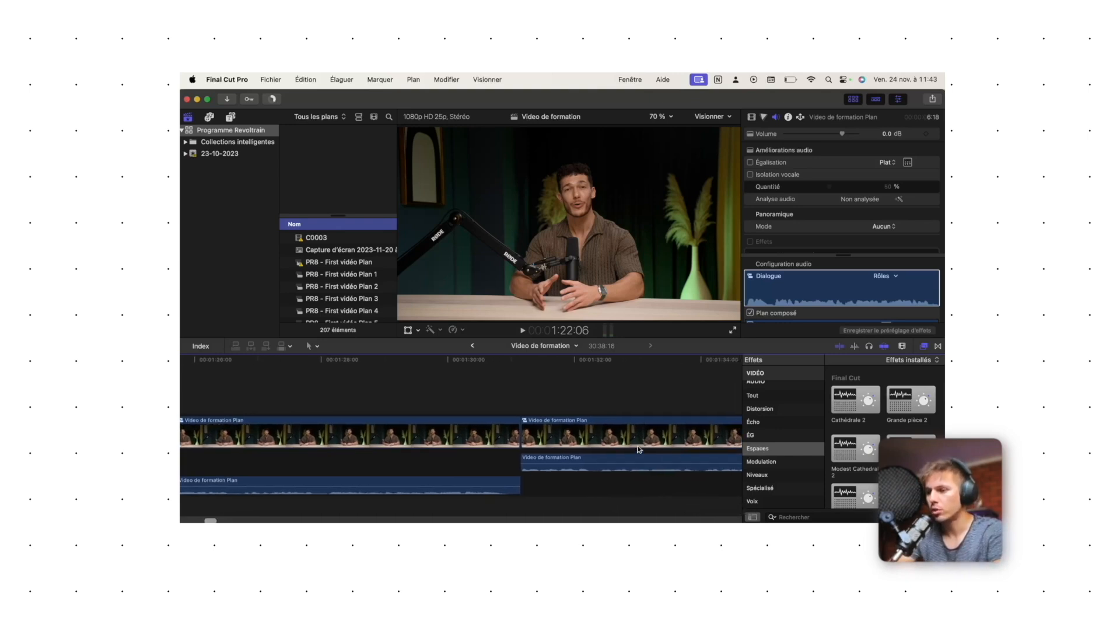
{"action": "left_click", "coordinate": [472, 446]}
{"action": "left_click_drag", "start_coordinate": [472, 446], "coordinate": [453, 440]}
{"action": "left_click", "coordinate": [451, 400]}
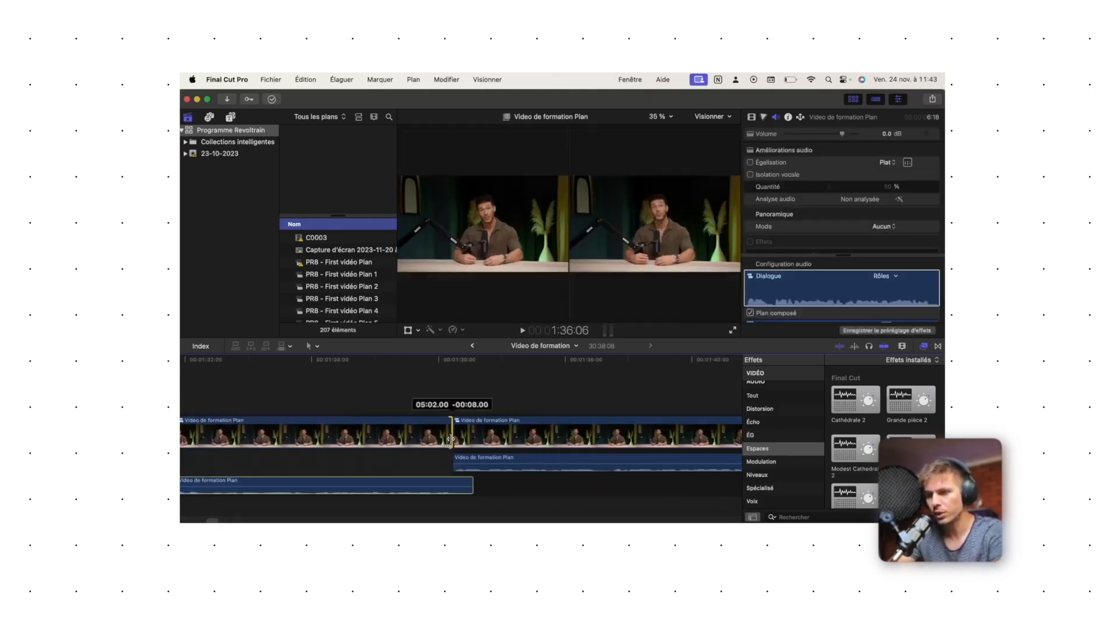
Play back the cut near 1:36 repeatedly to check the audio overlap
{"action": "key", "text": "super+="}
{"action": "key", "text": "super+="}
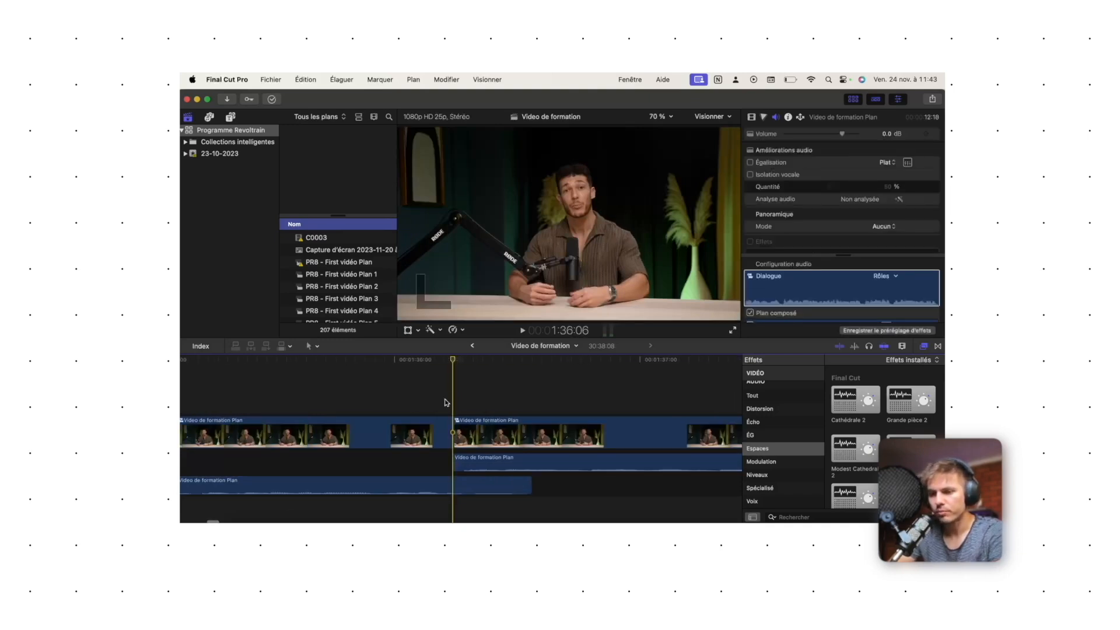
{"action": "left_click_drag", "start_coordinate": [453, 359], "coordinate": [521, 367]}
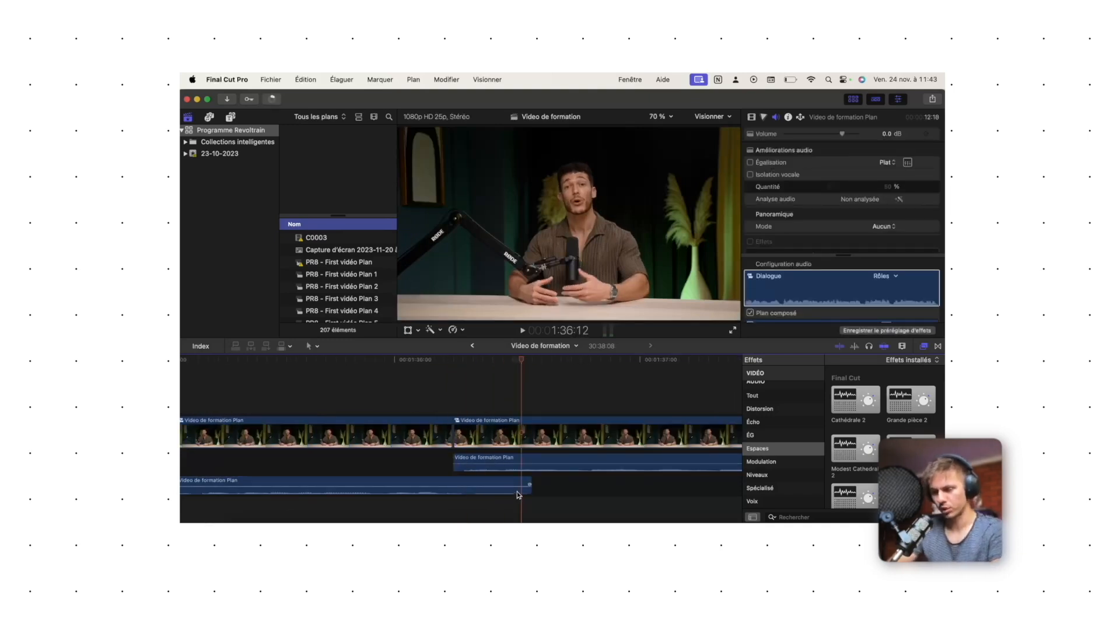
{"action": "left_click", "coordinate": [375, 400]}
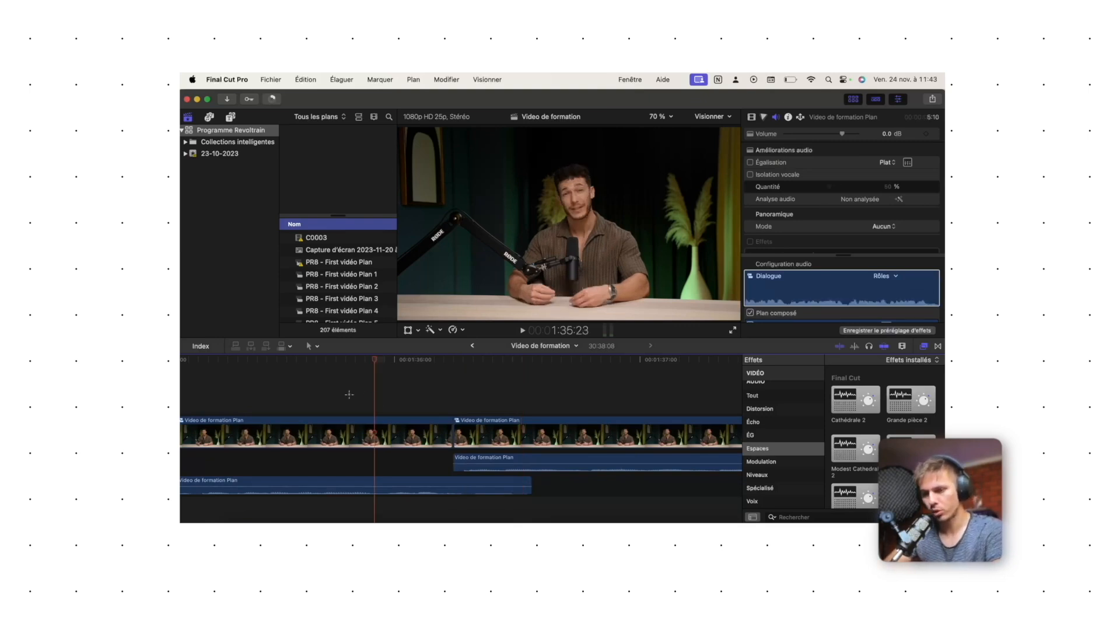
{"action": "key", "text": "space"}
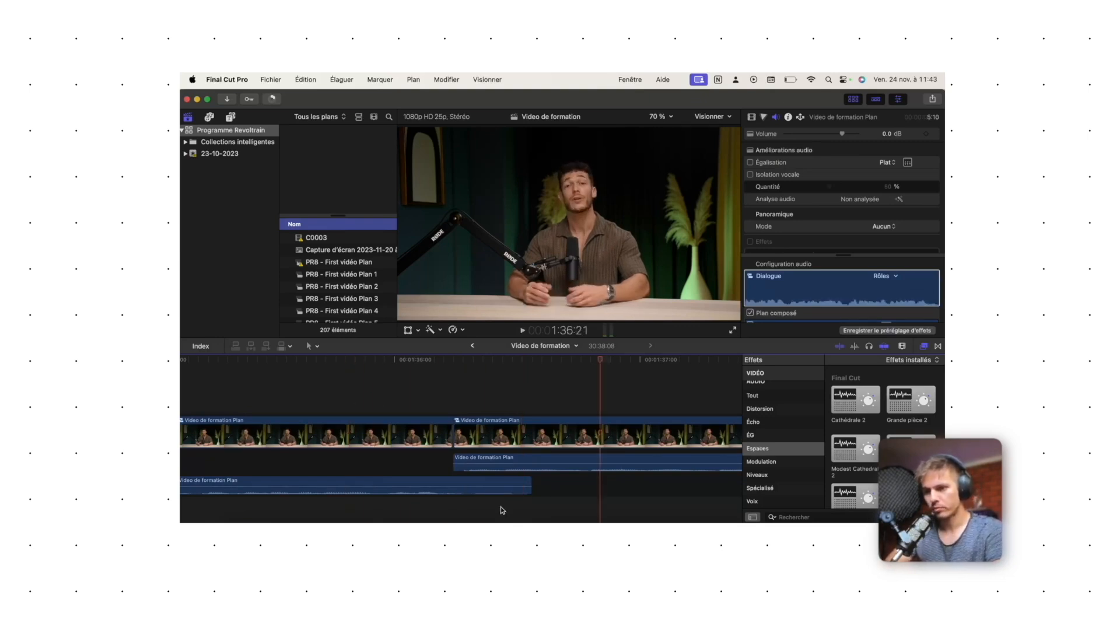
{"action": "left_click", "coordinate": [215, 381]}
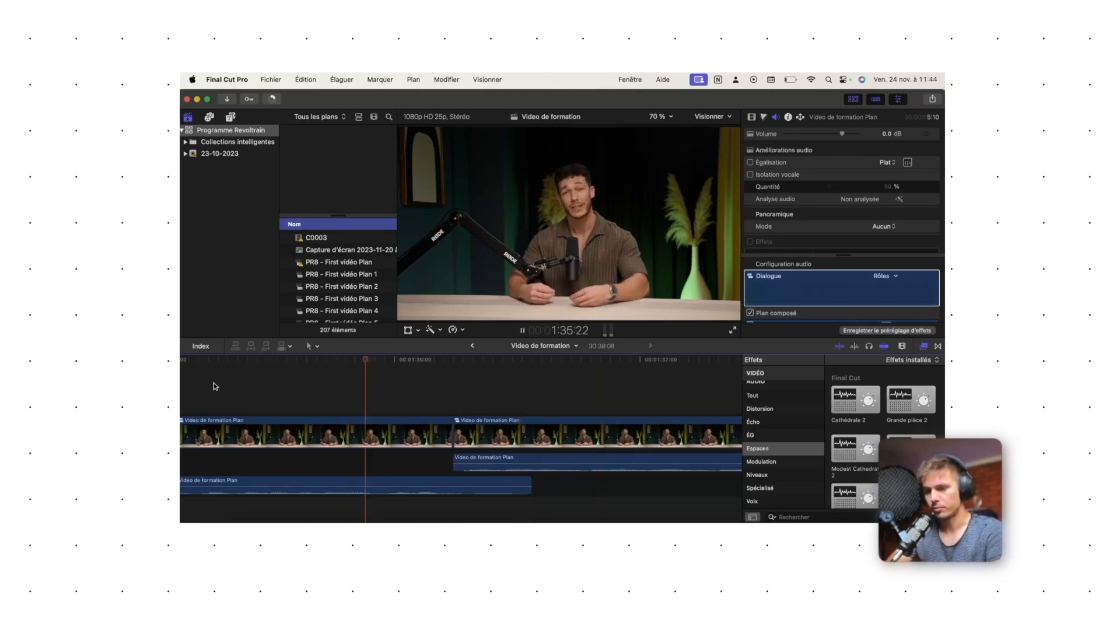
{"action": "key", "text": "space"}
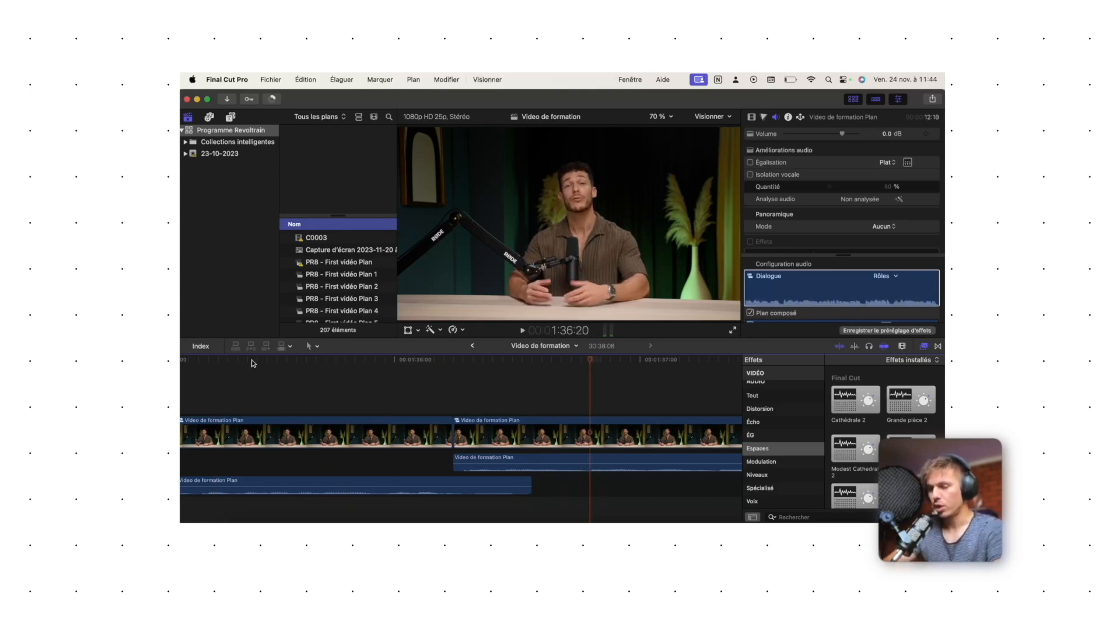
Temporarily disable the clip after the 1:36 cut, play the preceding clip's audio tail on its own, and re-enable the clip
{"action": "left_click", "coordinate": [507, 468]}
{"action": "key", "text": "v"}
{"action": "key", "text": "space"}
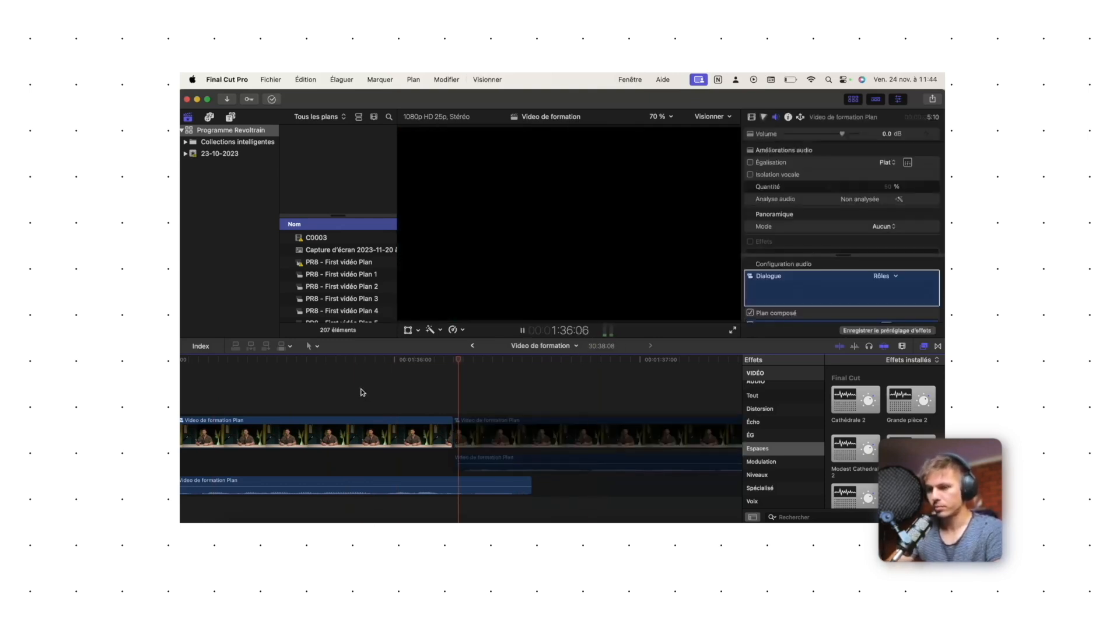
{"action": "key", "text": "space"}
{"action": "key", "text": "v"}
Shorten the preceding clip's audio tail to about 2 frames past the 1:36 video cut, and play back the result
{"action": "left_click_drag", "start_coordinate": [531, 484], "coordinate": [471, 483]}
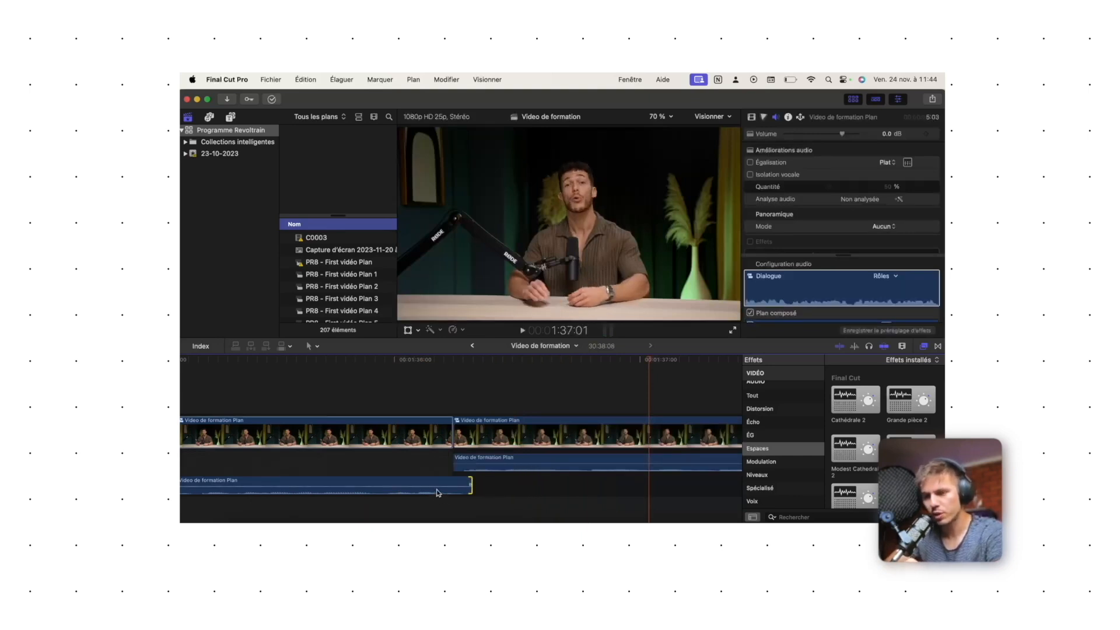
{"action": "left_click", "coordinate": [328, 399]}
{"action": "key", "text": "space"}
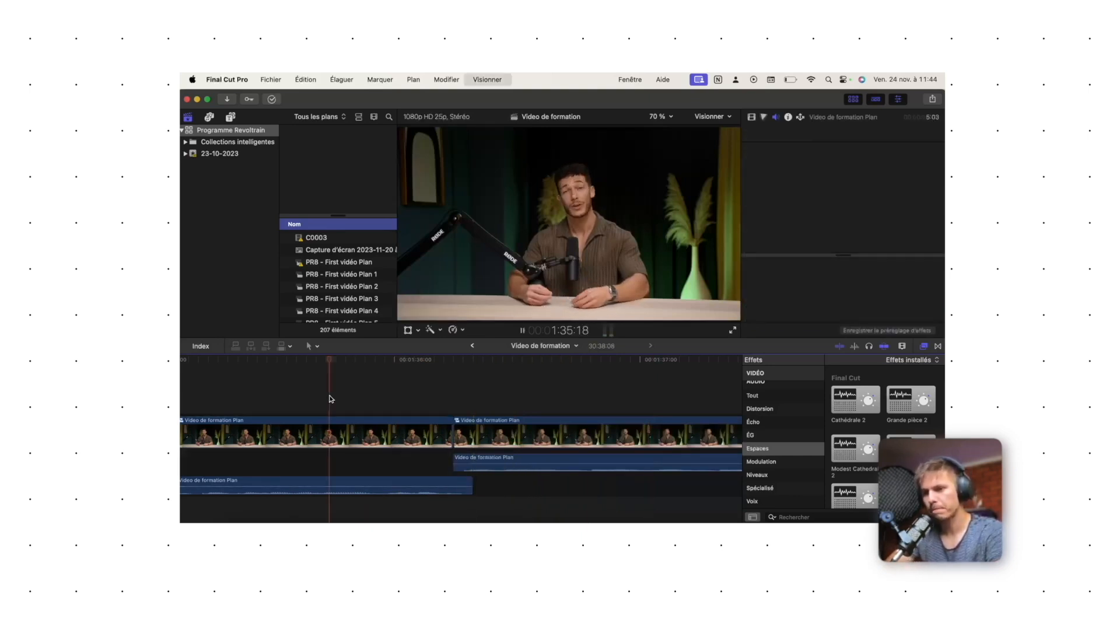
{"action": "key", "text": "super+minus"}
{"action": "key", "text": "super+minus"}
{"action": "key", "text": "super+minus"}
{"action": "key", "text": "super+minus"}
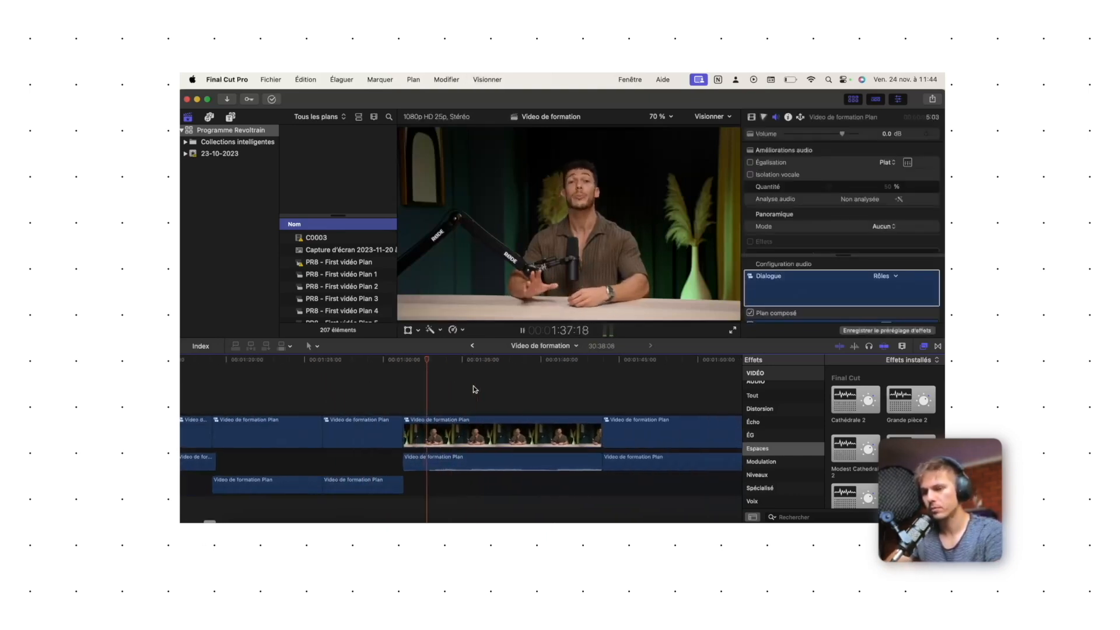
{"action": "key", "text": "space"}
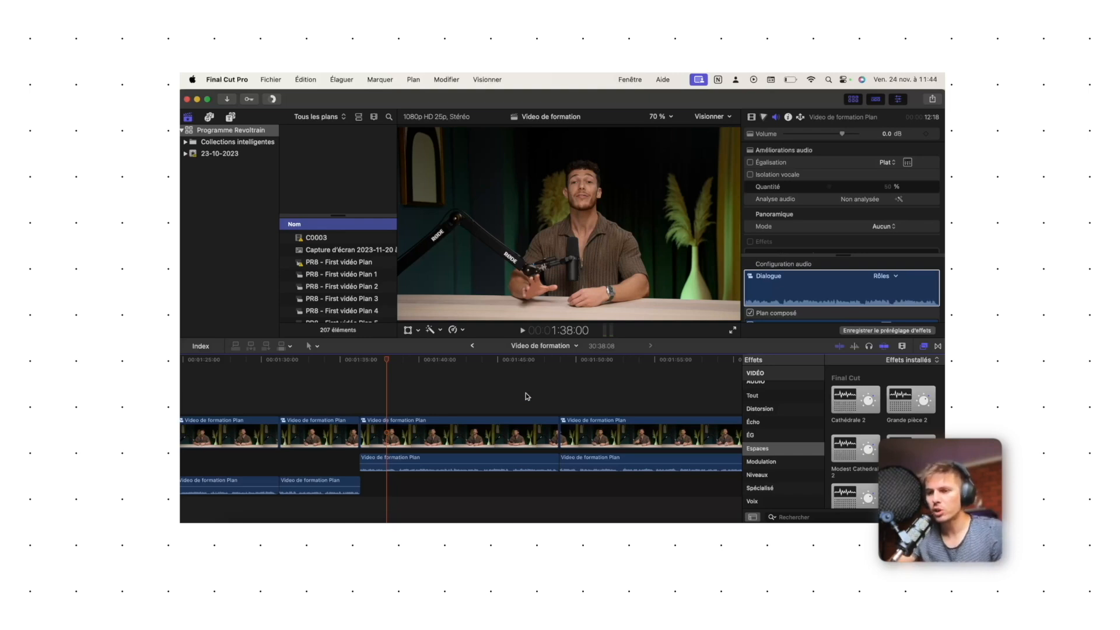
Split the long clip at two points around 2:01 and delete the segment of about 9 frames between the cuts
{"action": "left_click", "coordinate": [486, 399]}
{"action": "key", "text": "super+equal"}
{"action": "key", "text": "super+equal"}
{"action": "scroll", "coordinate": [486, 398], "scroll_direction": "right", "scroll_amount": 10}
{"action": "scroll", "coordinate": [488, 399], "scroll_direction": "right", "scroll_amount": 2}
{"action": "left_click", "coordinate": [494, 402]}
{"action": "key", "text": "super+equal"}
{"action": "key", "text": "super+equal"}
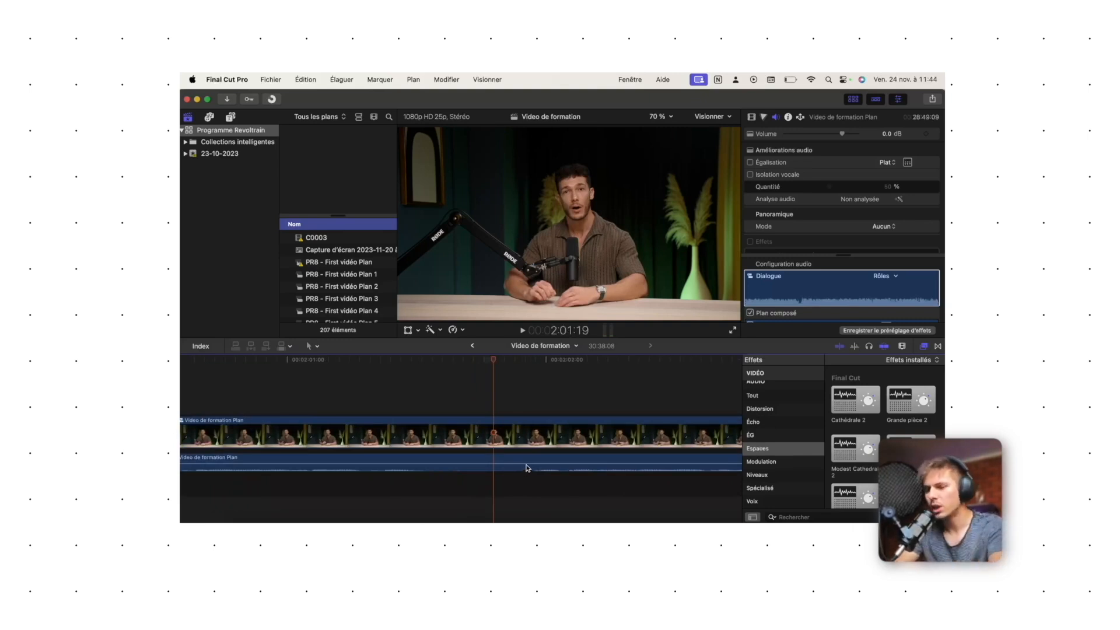
{"action": "key", "text": "super+b"}
{"action": "key", "text": "super+b"}
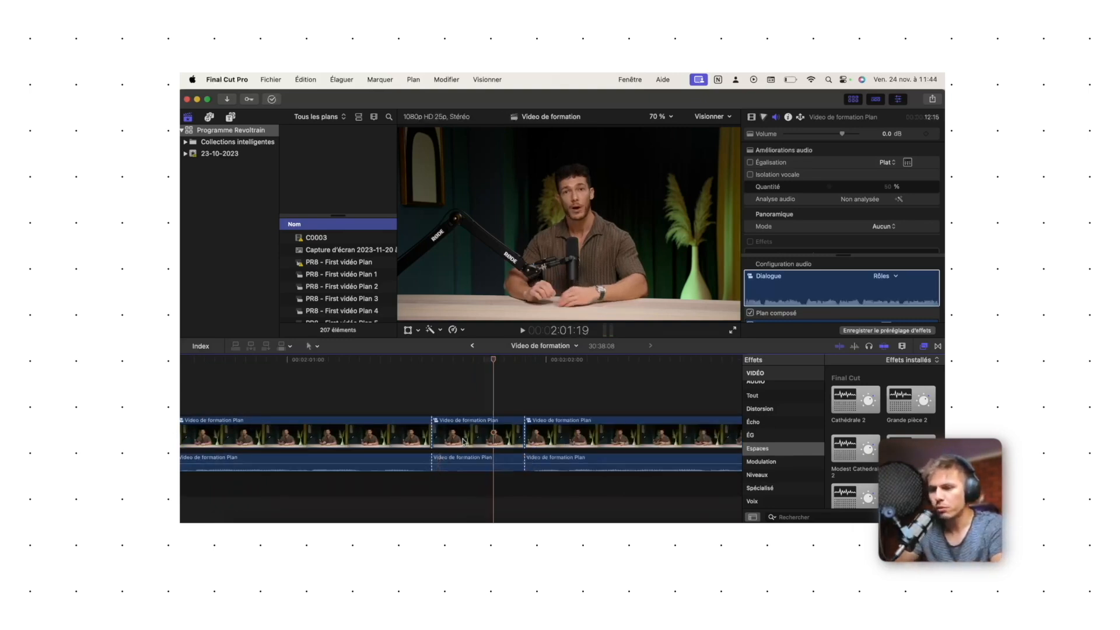
{"action": "left_click", "coordinate": [464, 441]}
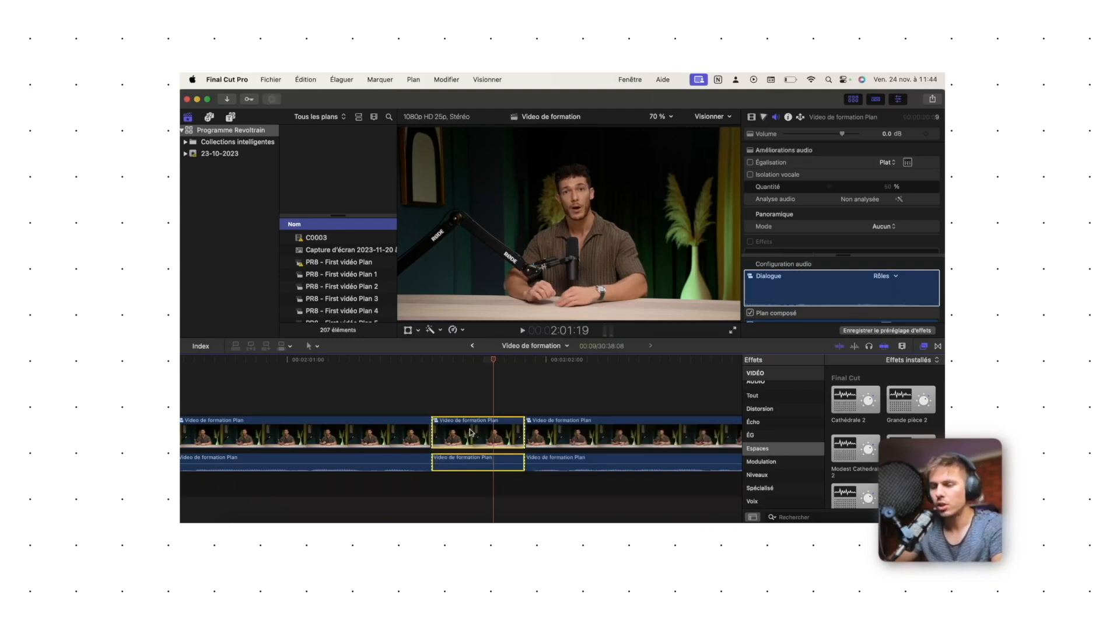
{"action": "key", "text": "Delete"}
{"action": "key", "text": "super+minus"}
{"action": "key", "text": "super+minus"}
Undo the segment's deletion and both splits near 2:01
{"action": "key", "text": "super+z"}
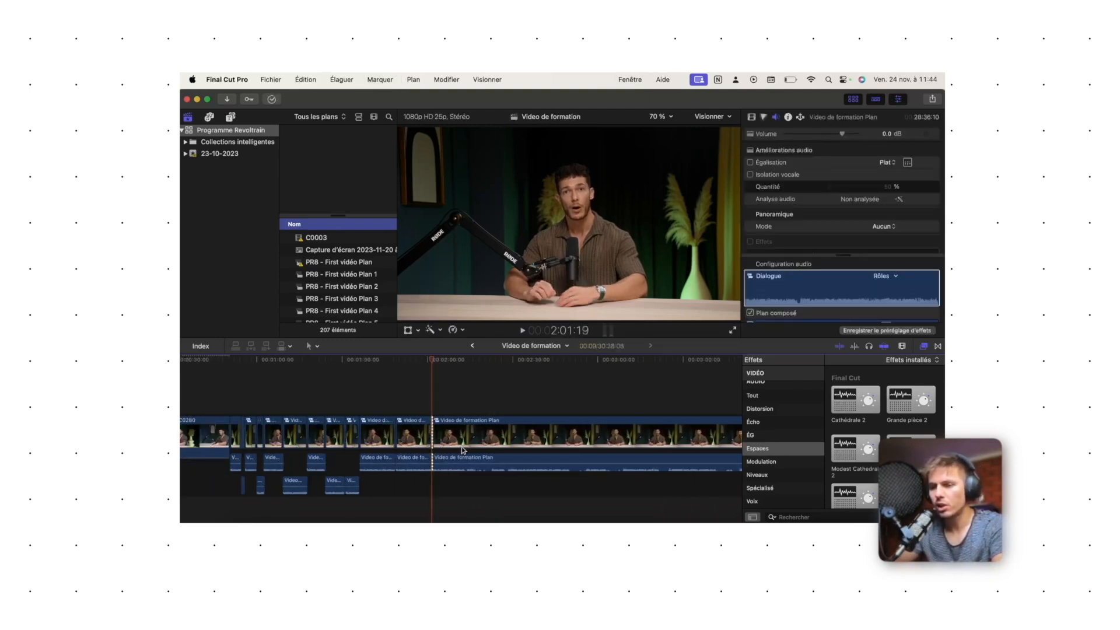
{"action": "key", "text": "super+z"}
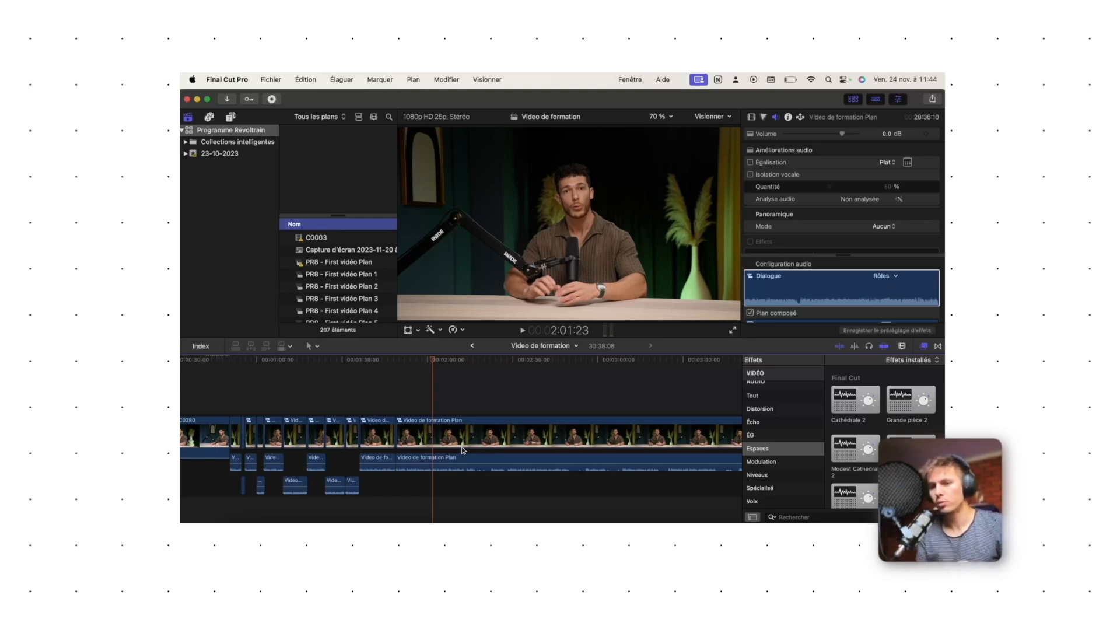
{"action": "key", "text": "super+equal"}
{"action": "key", "text": "super+equal"}
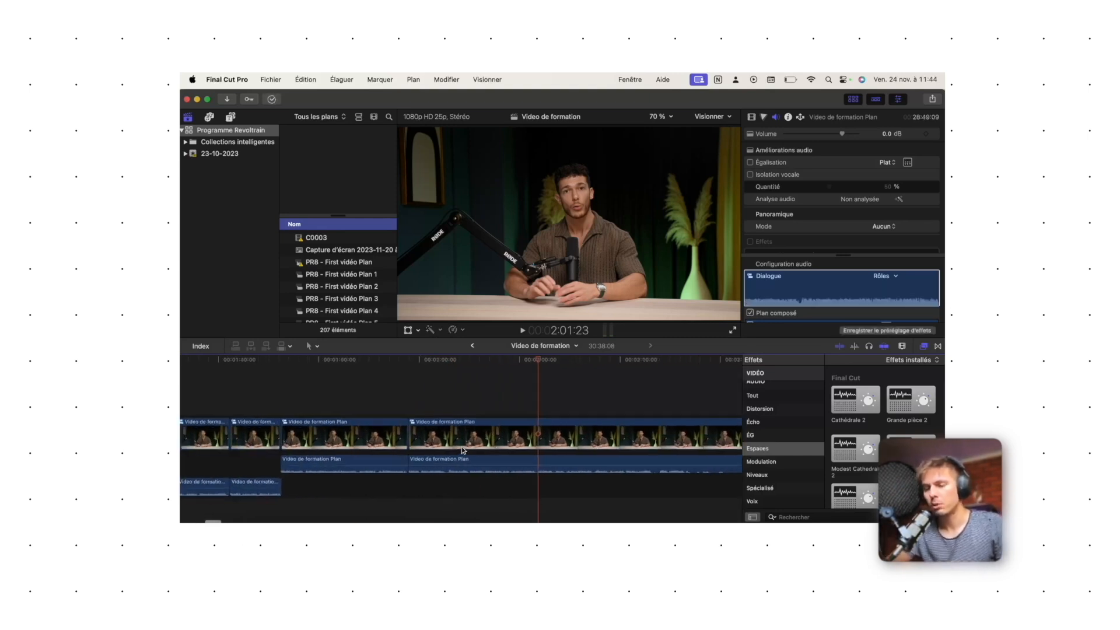